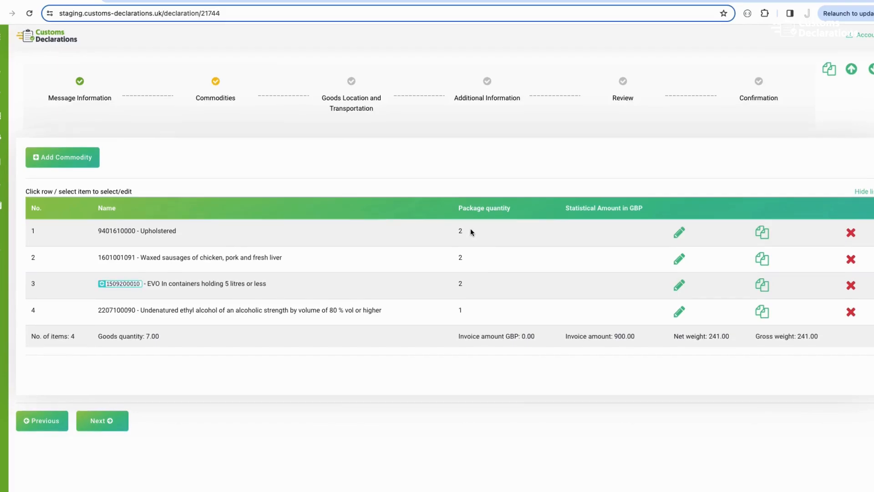
Open item 1, Upholstered, for editing and apply the 20% value added tax measure in its commodity requirements
click(628, 247)
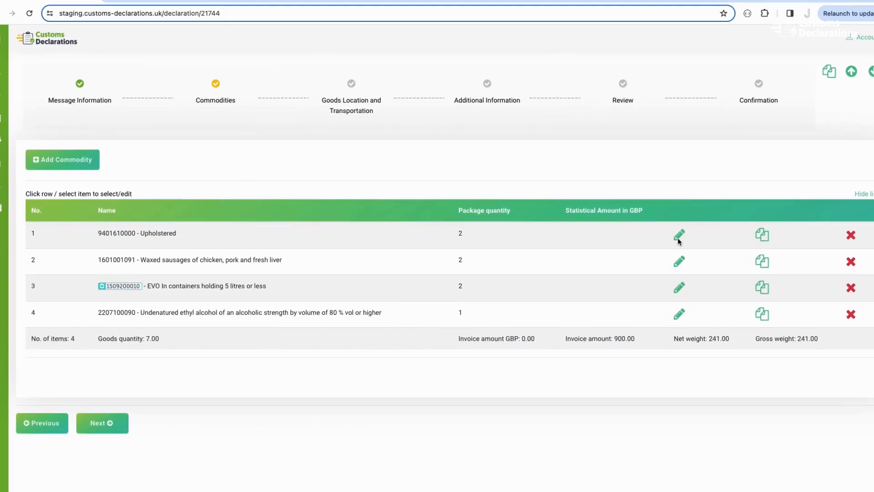
scroll(628, 245, up, 2)
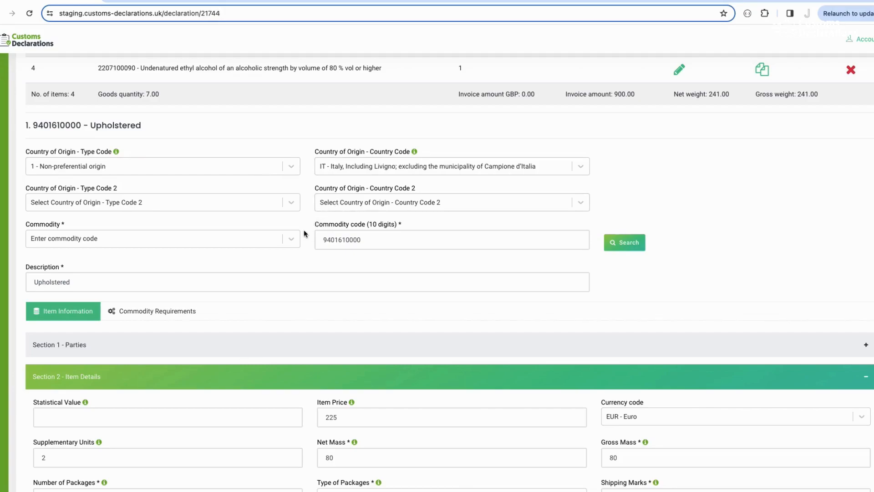
scroll(304, 229, down, 2)
scroll(303, 229, down, 1)
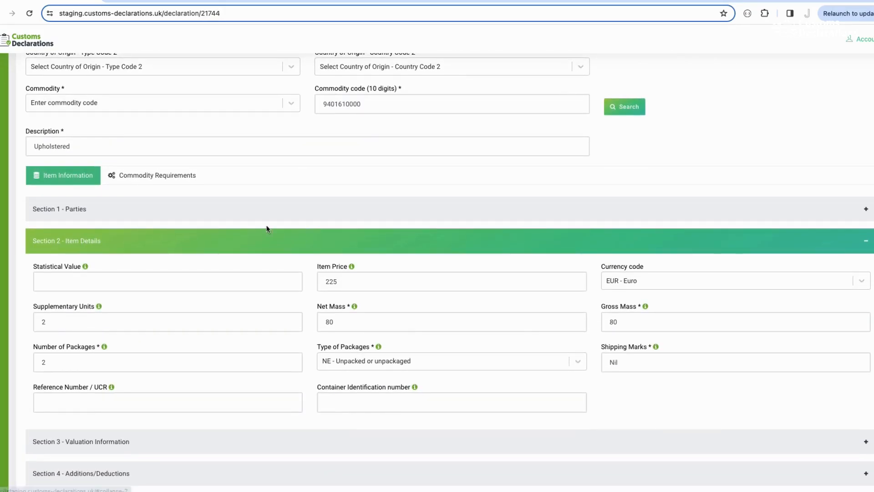
click(161, 178)
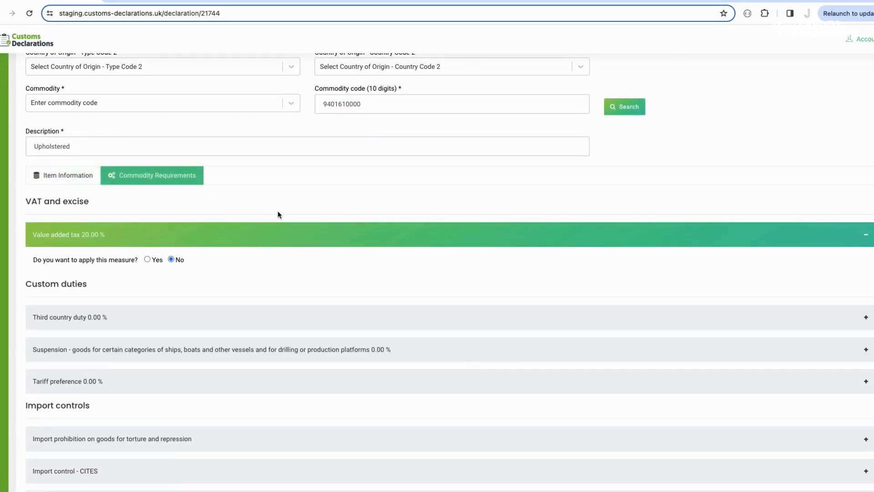
click(147, 260)
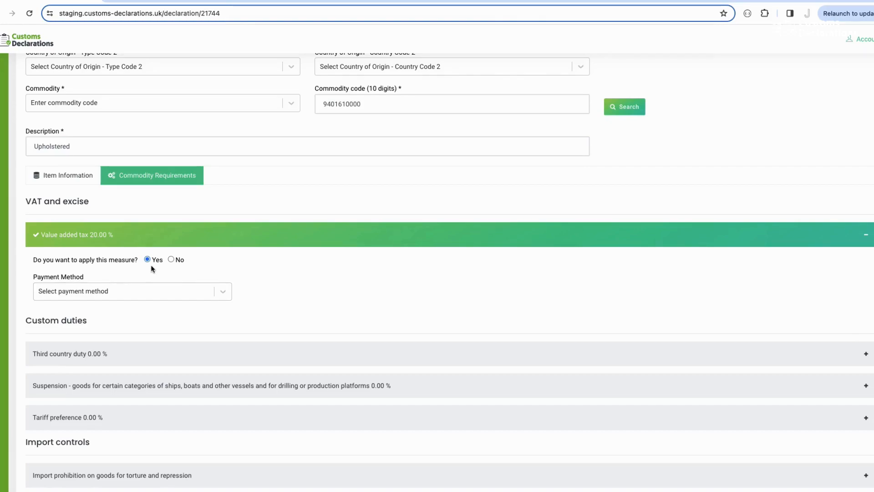
Apply the third country duty 0.00% measure to the Upholstered item
scroll(151, 267, down, 2)
scroll(151, 268, up, 3)
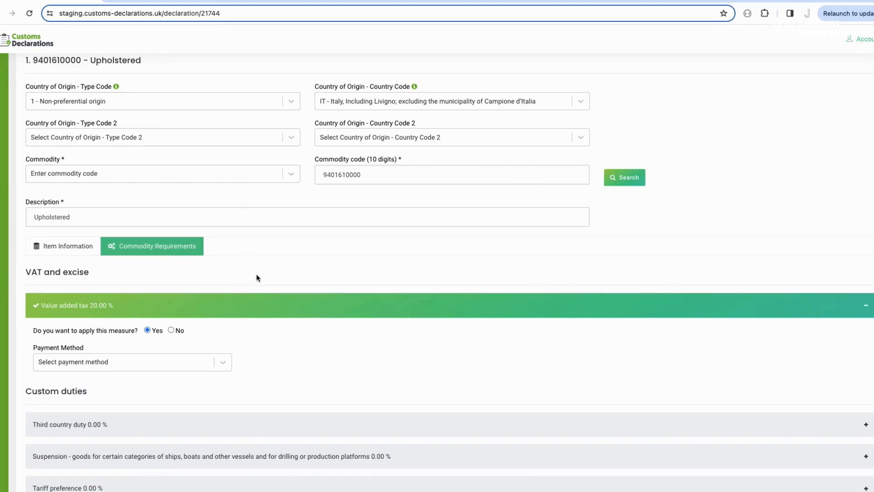
scroll(257, 277, down, 2)
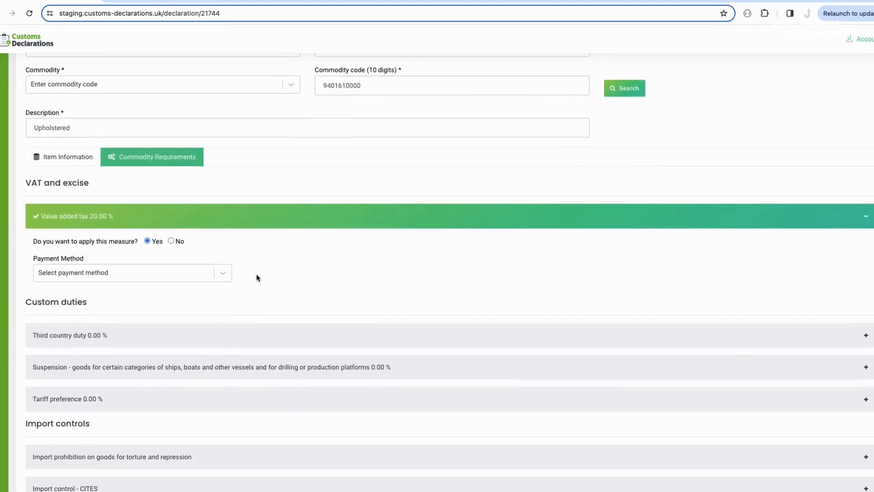
click(139, 336)
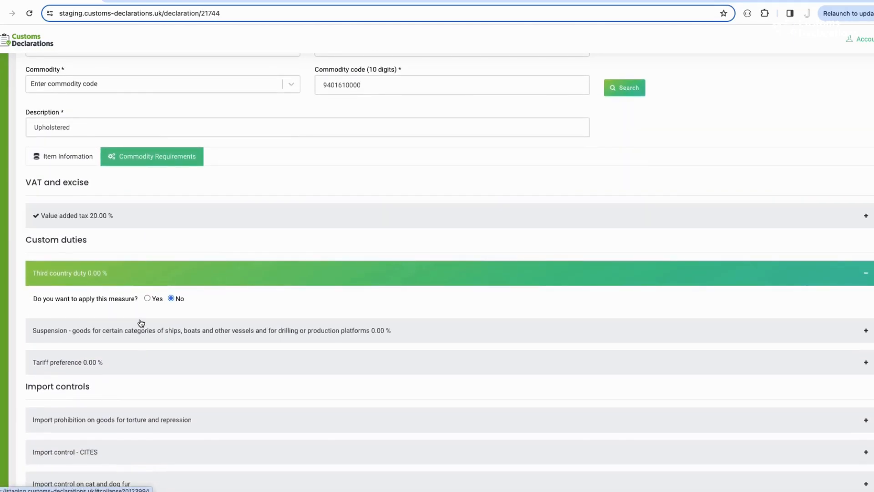
click(147, 298)
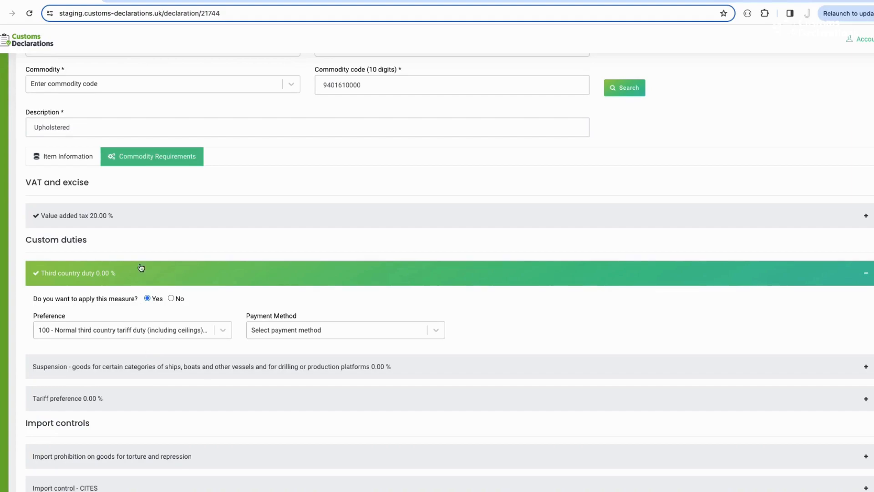
Declare document code Y904 for the import prohibition on goods for torture and repression
scroll(207, 266, down, 3)
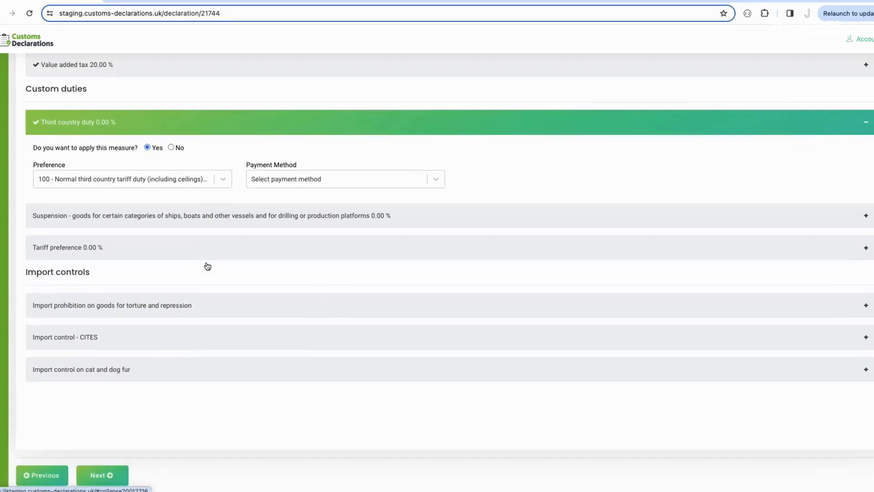
click(156, 305)
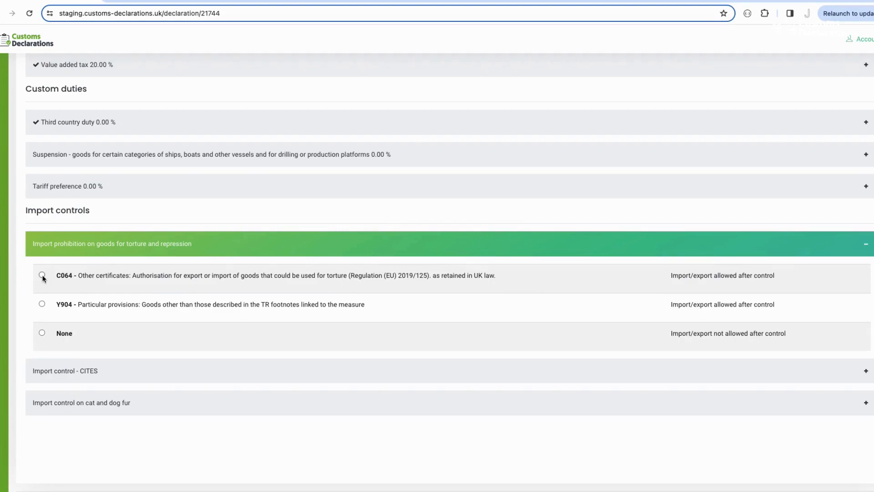
click(42, 304)
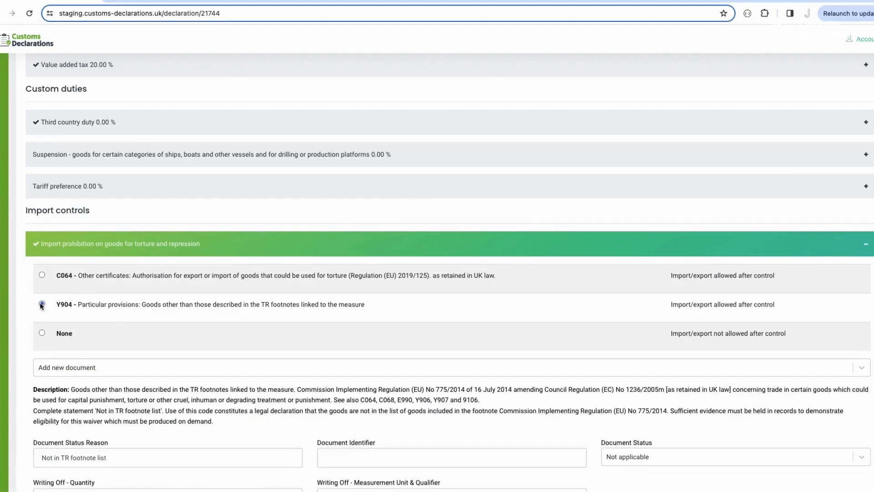
scroll(159, 313, down, 4)
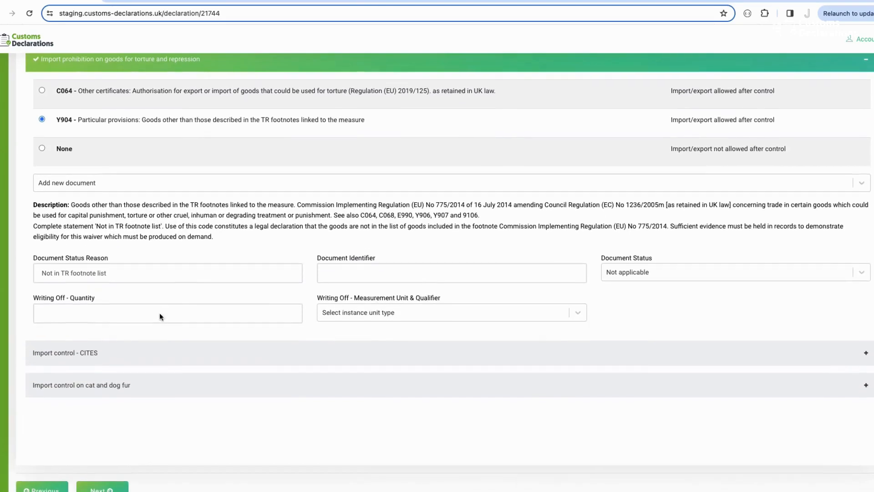
Declare code Y900 for the Upholstered item's CITES import control and open the cat and dog fur import control
click(162, 351)
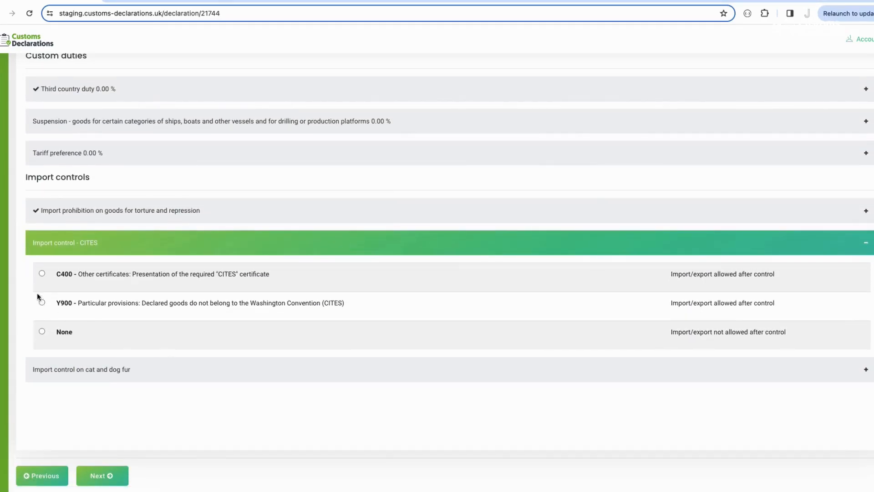
click(42, 274)
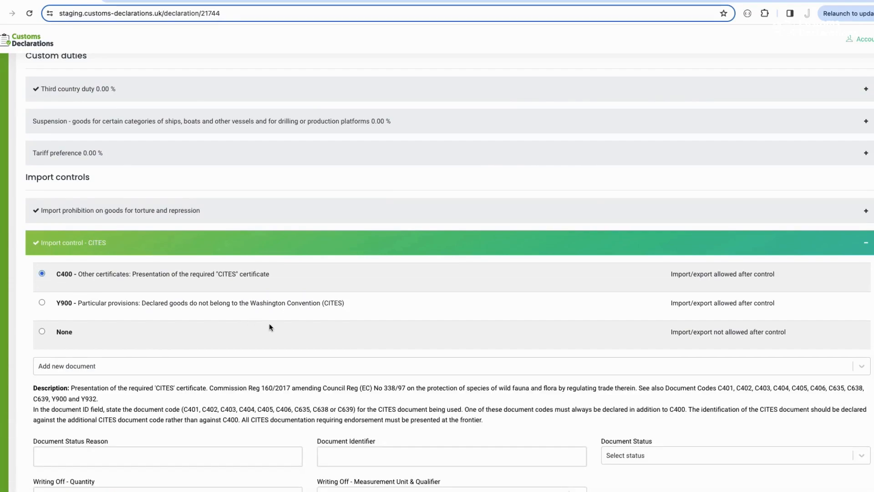
scroll(270, 323, down, 2)
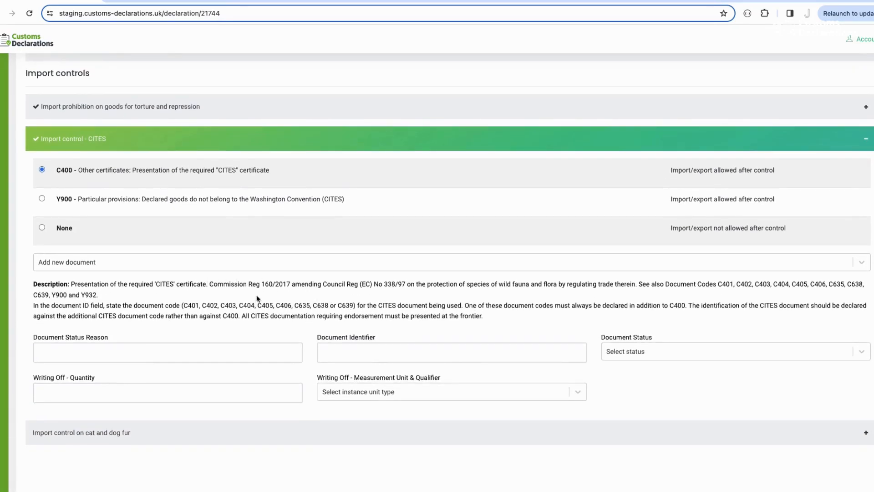
click(42, 199)
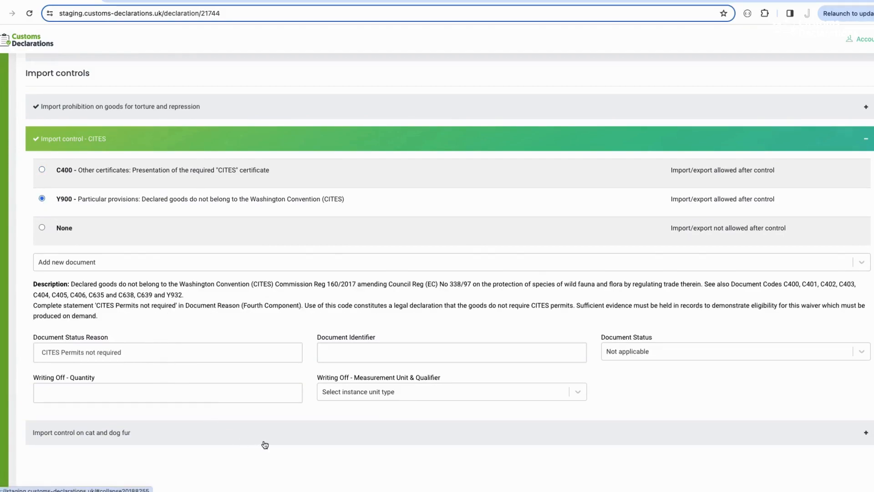
click(246, 436)
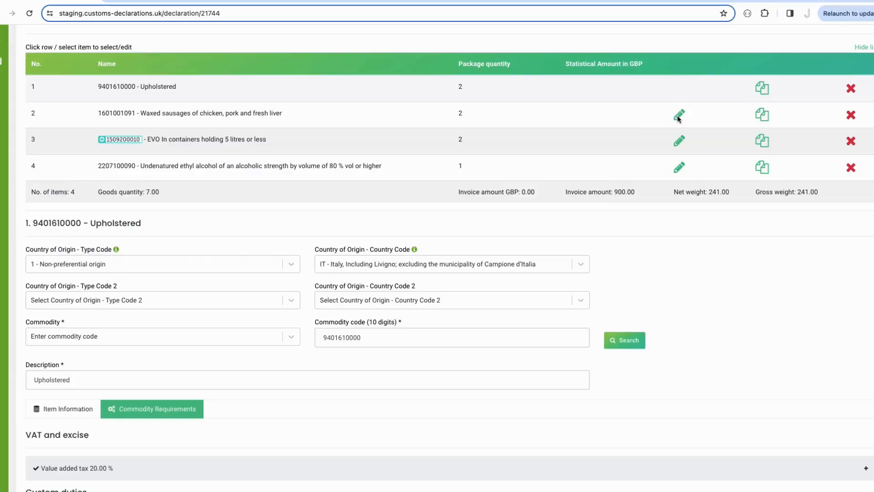
Open item 2, Waxed sausages of chicken, pork and fresh liver, and apply the 0% VATZ value added tax measure
click(678, 116)
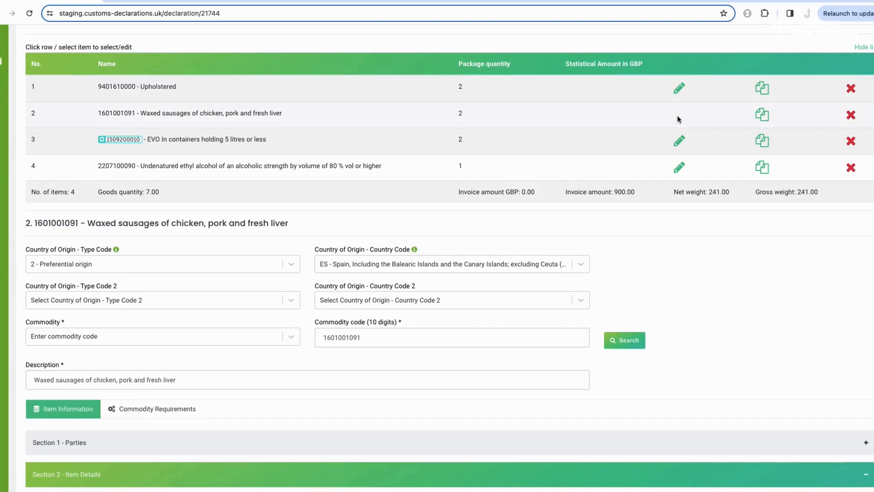
drag(26, 224, 230, 240)
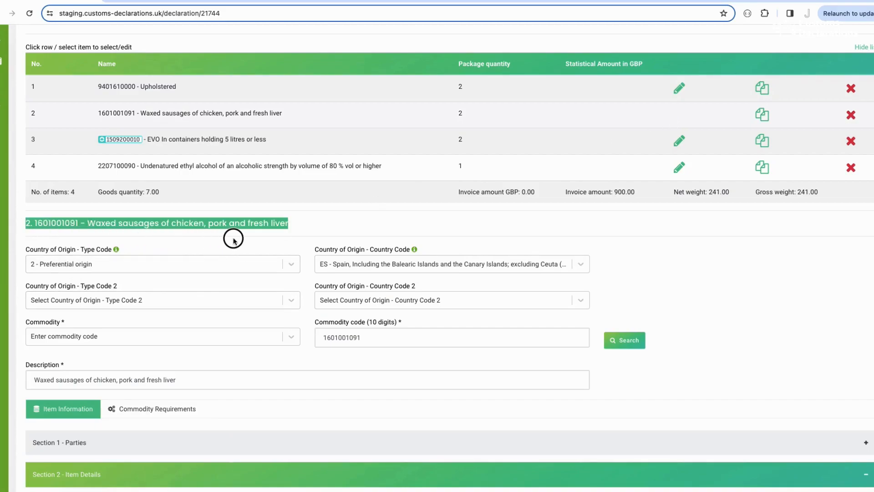
click(244, 241)
scroll(186, 245, down, 4)
click(185, 244)
scroll(265, 275, down, 2)
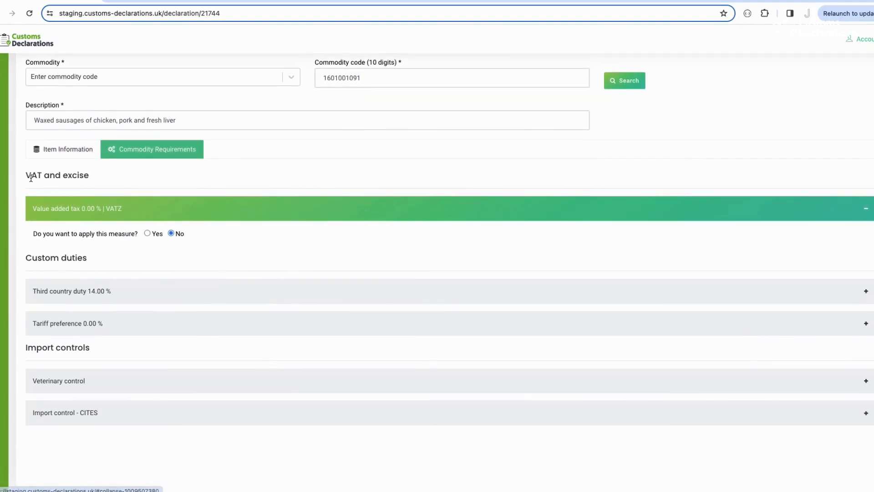
click(147, 233)
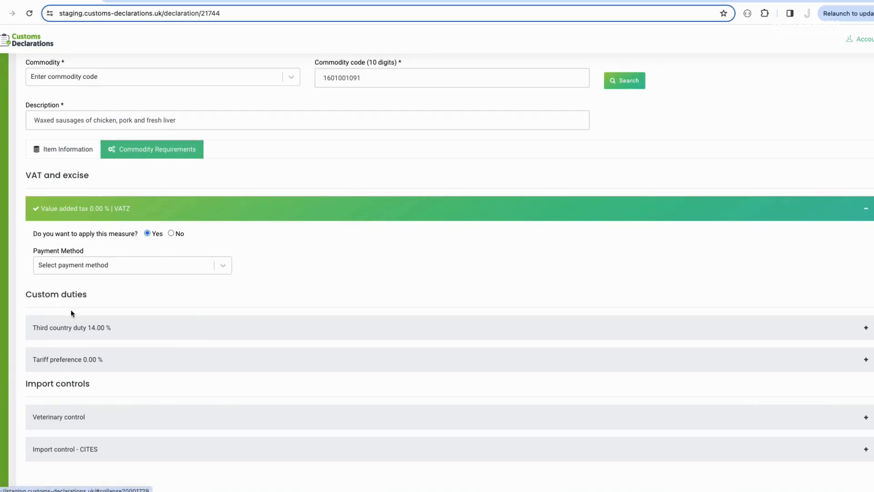
Apply the tariff preference 0.00% measure under custom duties for the waxed sausages item
drag(31, 294, 91, 300)
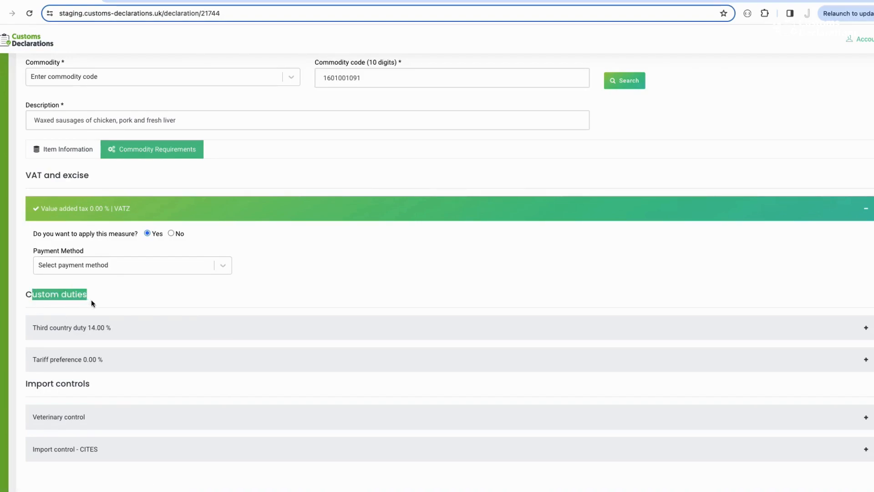
scroll(132, 333, up, 3)
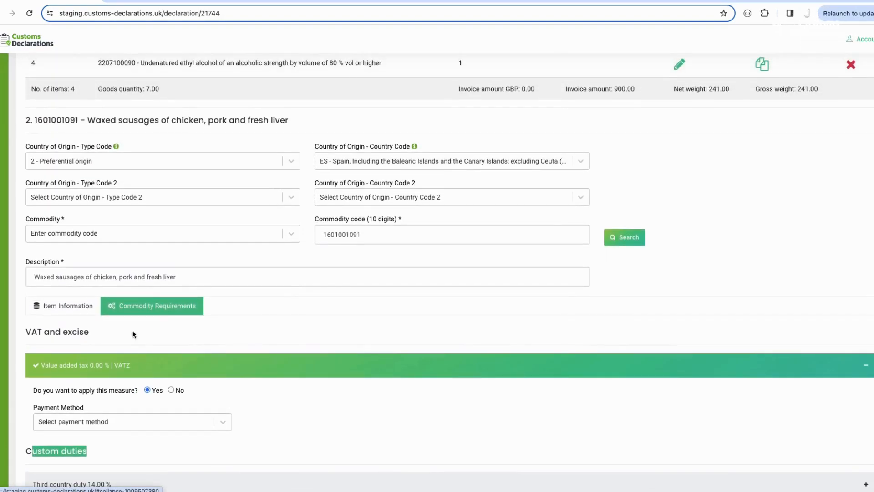
scroll(110, 360, down, 3)
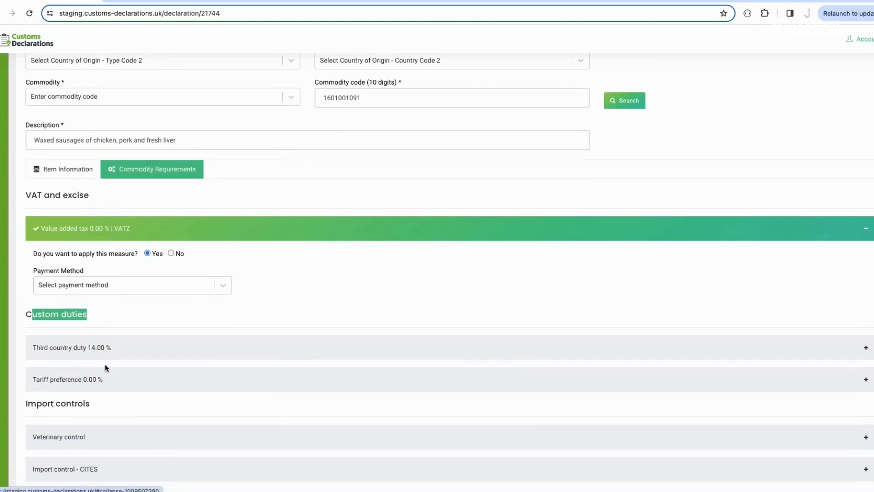
click(109, 382)
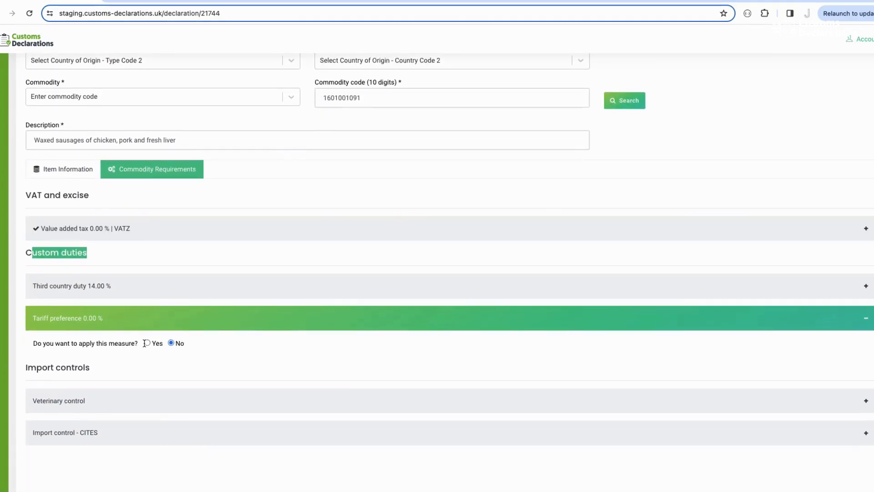
click(146, 342)
scroll(144, 345, down, 1)
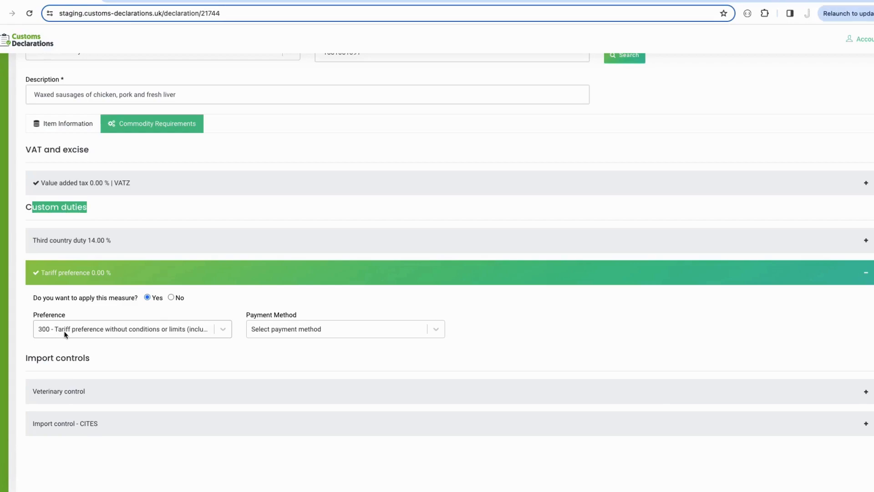
Declare certificate N853 (CHED-P) for the waxed sausages item's veterinary control
click(126, 395)
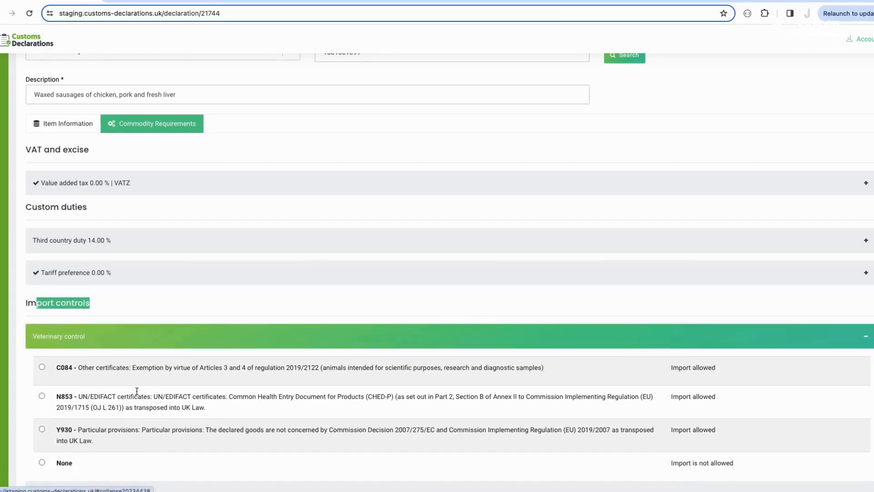
scroll(157, 390, down, 3)
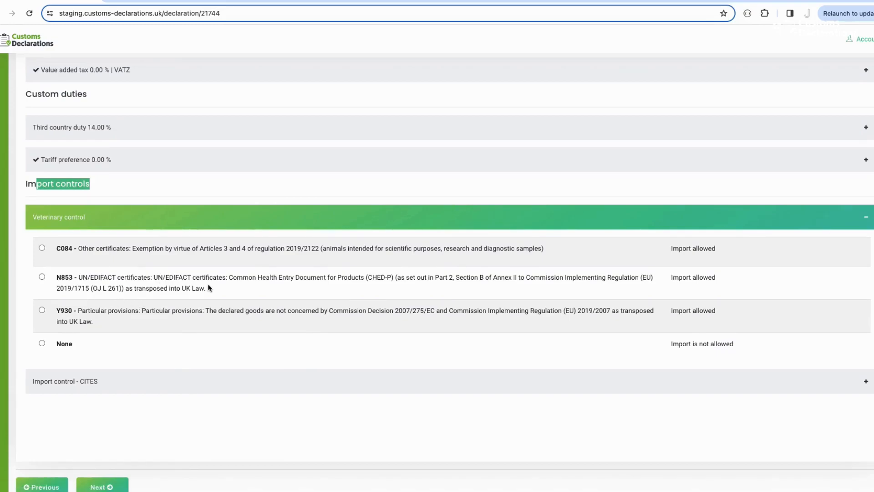
click(42, 276)
Set the N853 document identifier to GBCHD2024.123454 and its document status to AE - Document attached
scroll(254, 410, down, 3)
click(365, 357)
text(GBCHD2024)
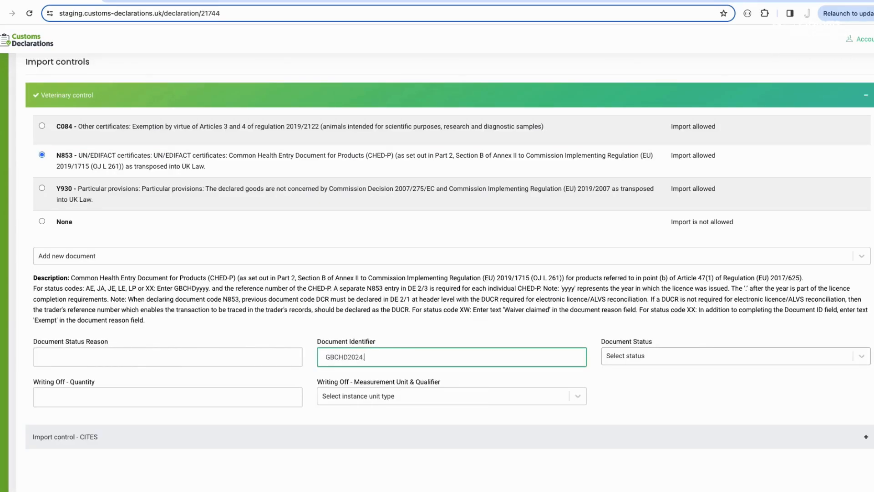
text(.123454)
click(810, 354)
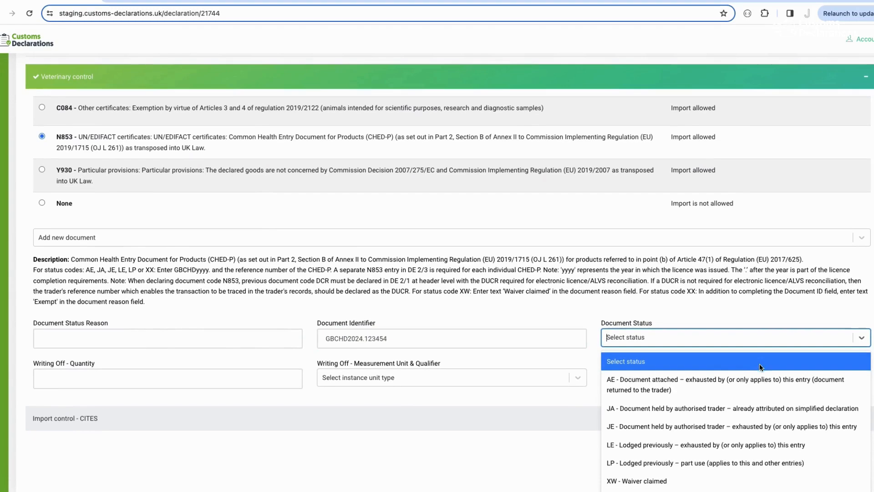
click(665, 384)
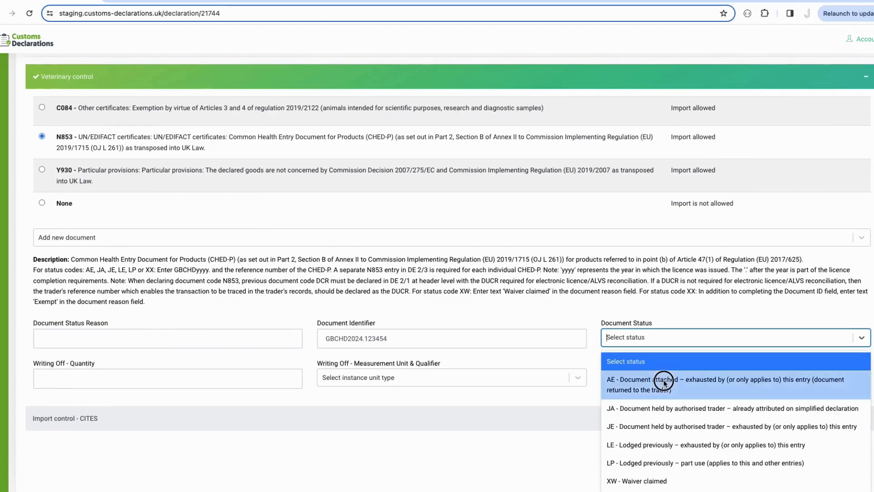
Declare code Y900 for the waxed sausages item's CITES import control, stating the goods fall outside the Washington Convention
click(315, 416)
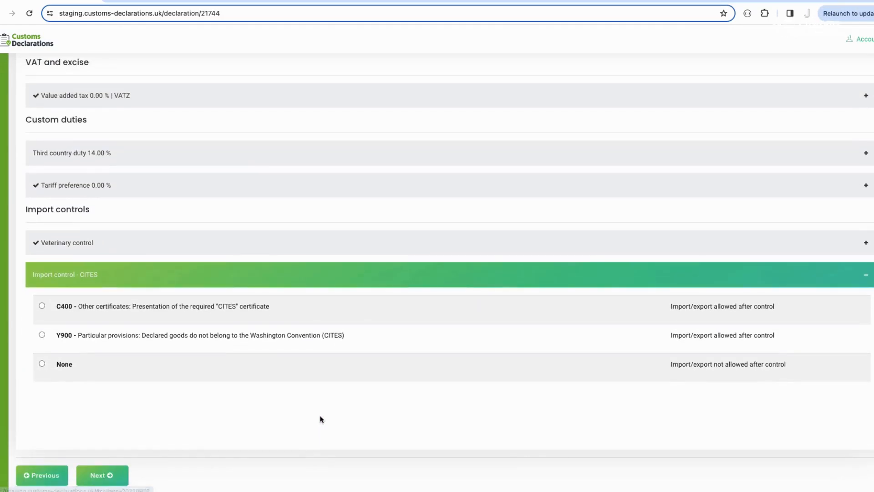
click(41, 305)
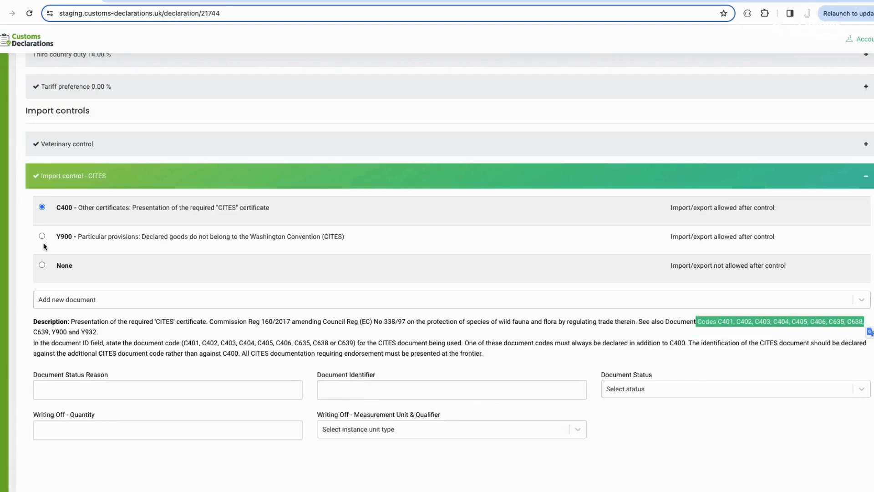
click(42, 235)
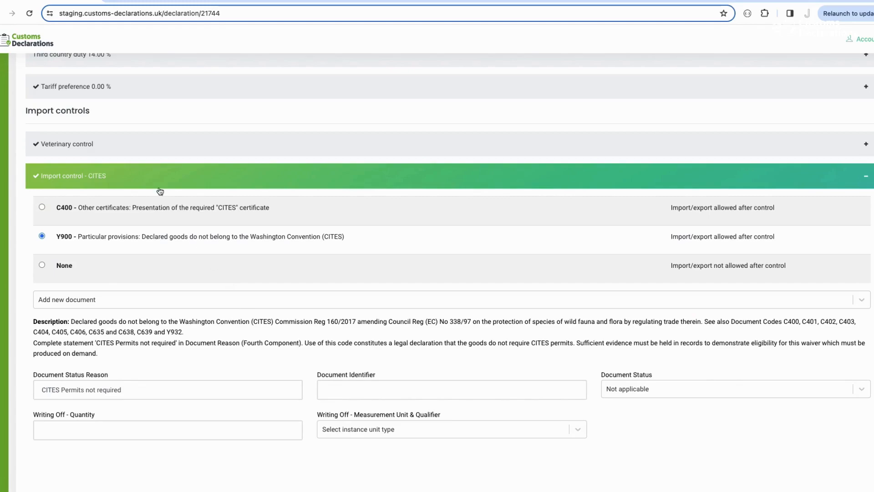
Check the waxed sausages item's valuation information for the U112 preference certificate setting
click(175, 179)
scroll(182, 191, up, 8)
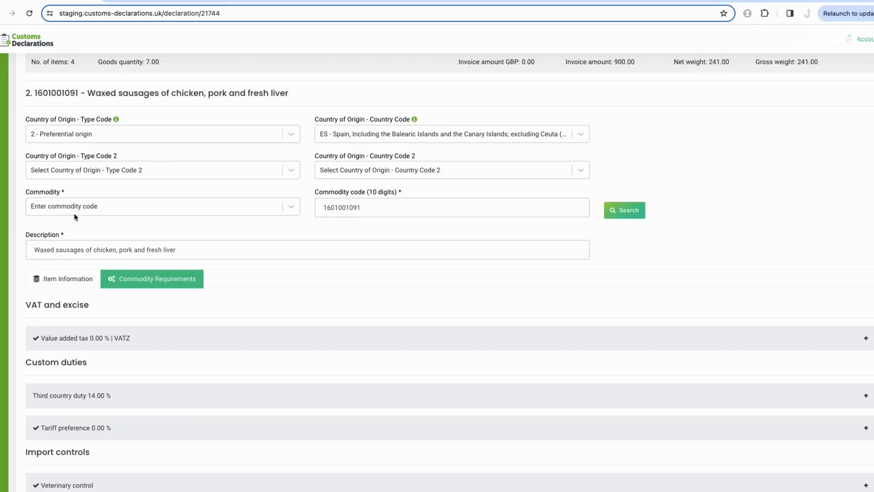
click(63, 279)
scroll(106, 286, down, 1)
scroll(106, 286, down, 3)
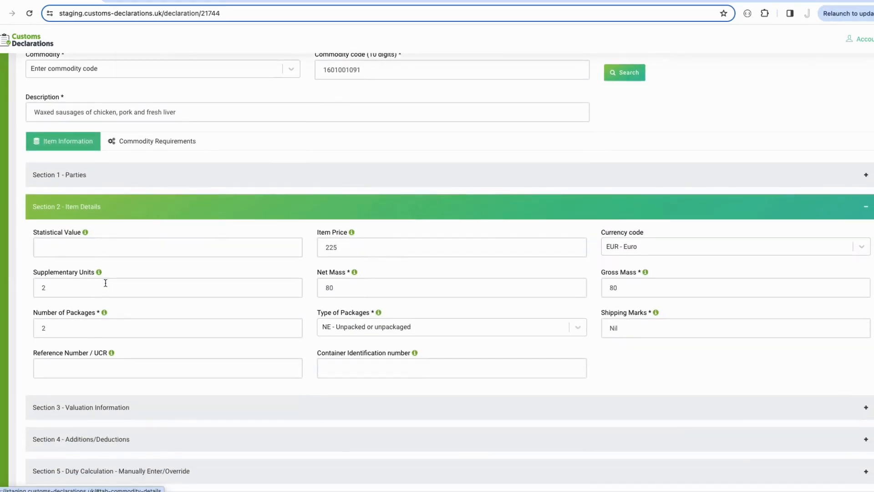
click(343, 409)
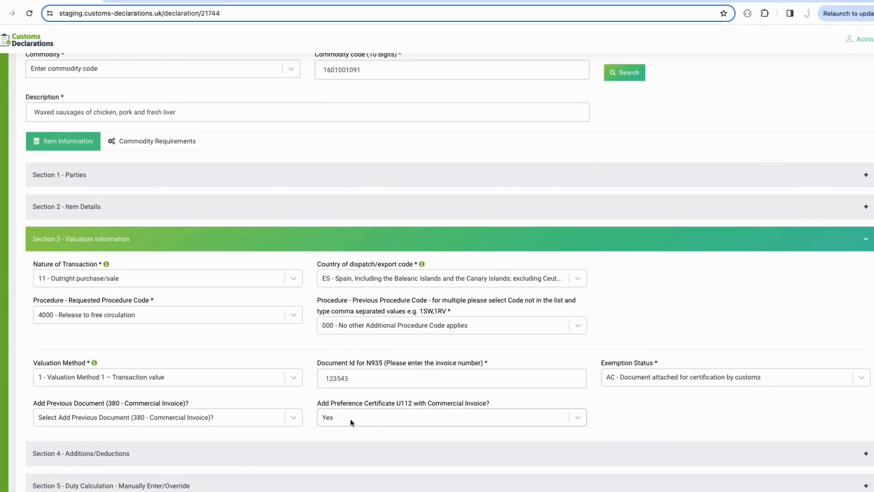
Open the waxed sausages item's additional documents section and choose to add a new document
click(171, 322)
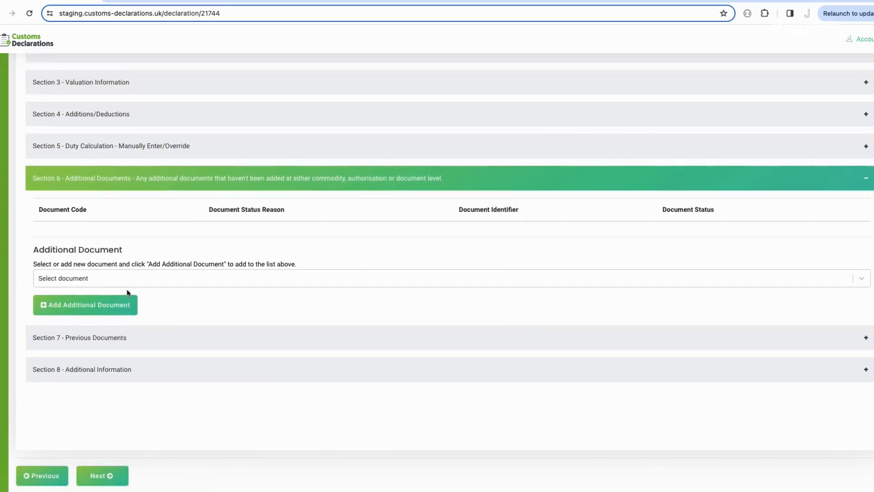
click(136, 278)
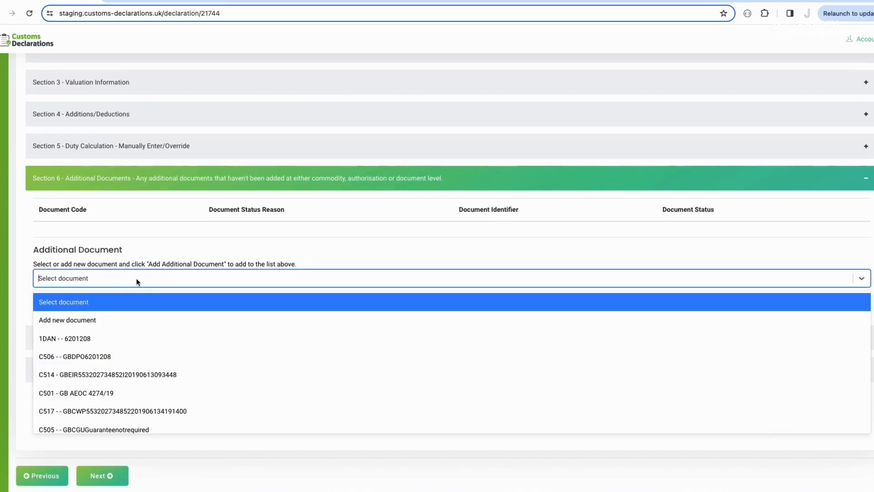
click(109, 320)
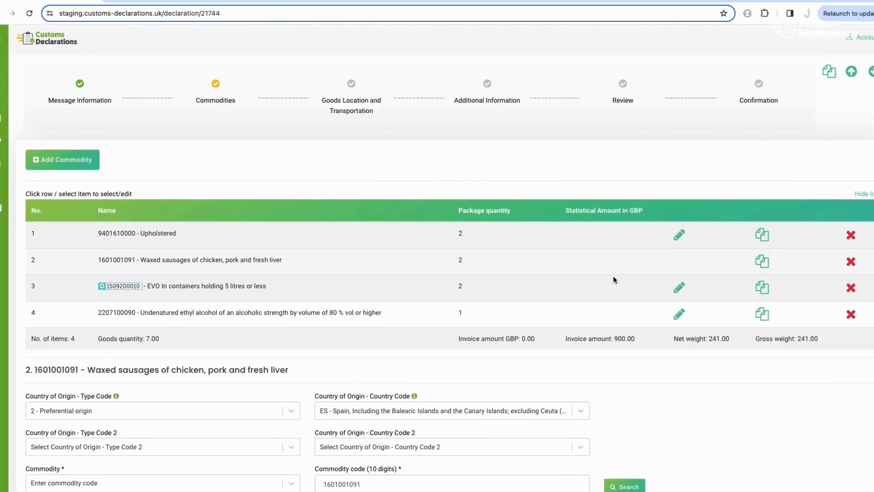
Open item 3, EVO in containers holding 5 litres or less, for editing and bring up its commodity requirements
click(679, 287)
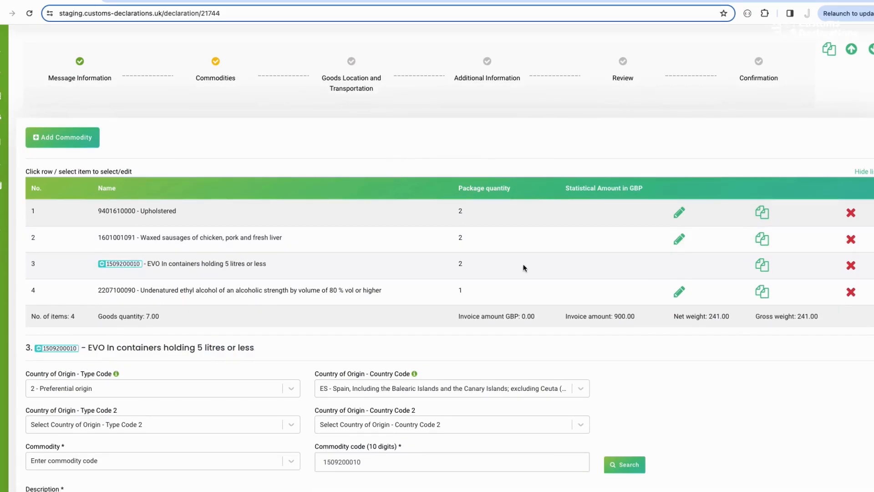
scroll(524, 269, down, 2)
scroll(523, 268, down, 1)
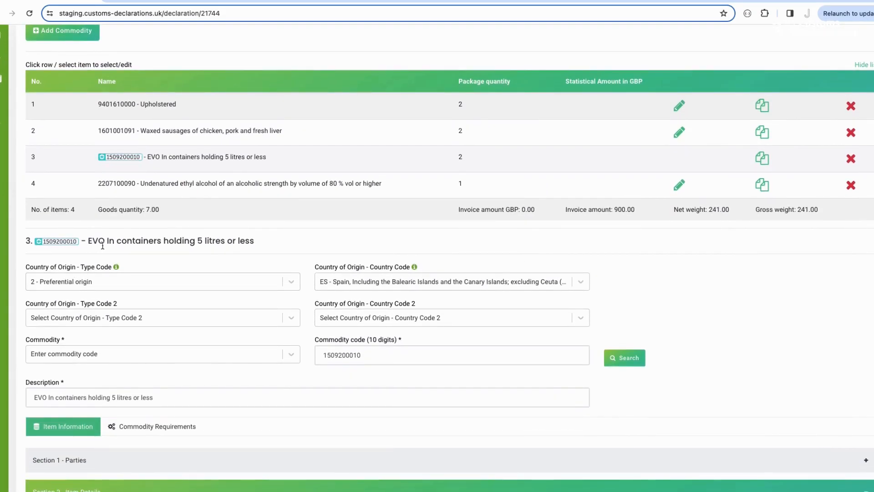
drag(258, 246, 20, 241)
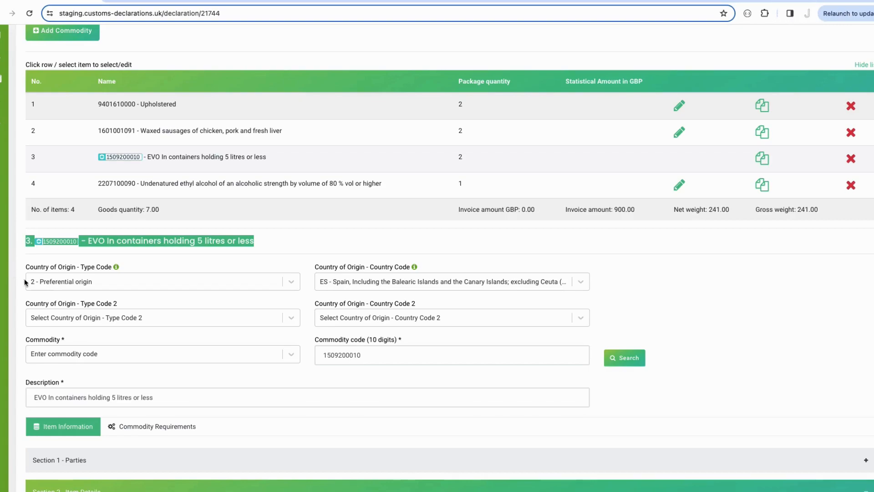
scroll(169, 310, down, 3)
click(172, 308)
scroll(217, 328, down, 4)
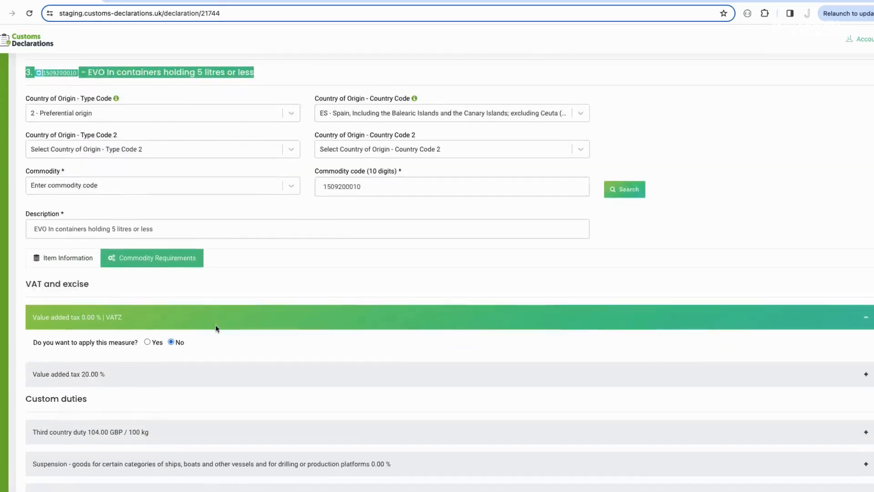
Apply the value added tax 0.00% VATZ measure to the EVO item
scroll(83, 292, down, 1)
drag(27, 150, 89, 151)
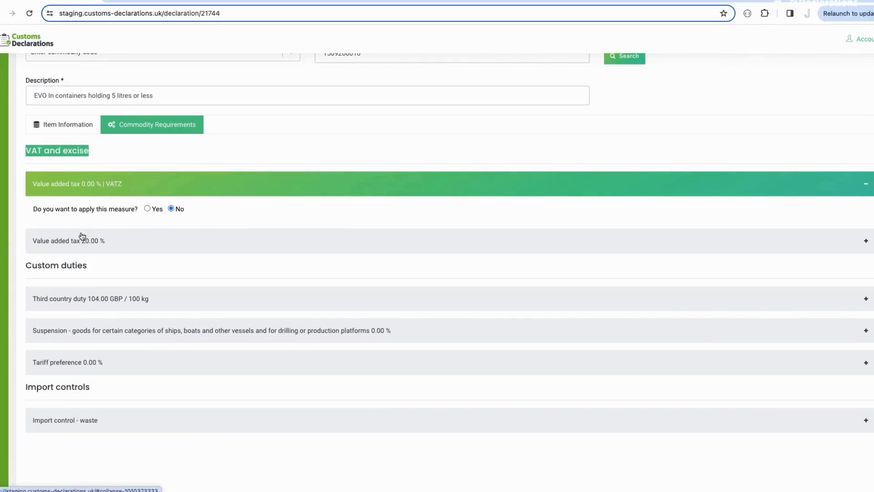
click(147, 208)
Apply the tariff preference 0.00% measure under custom duties for the EVO item
scroll(172, 285, down, 2)
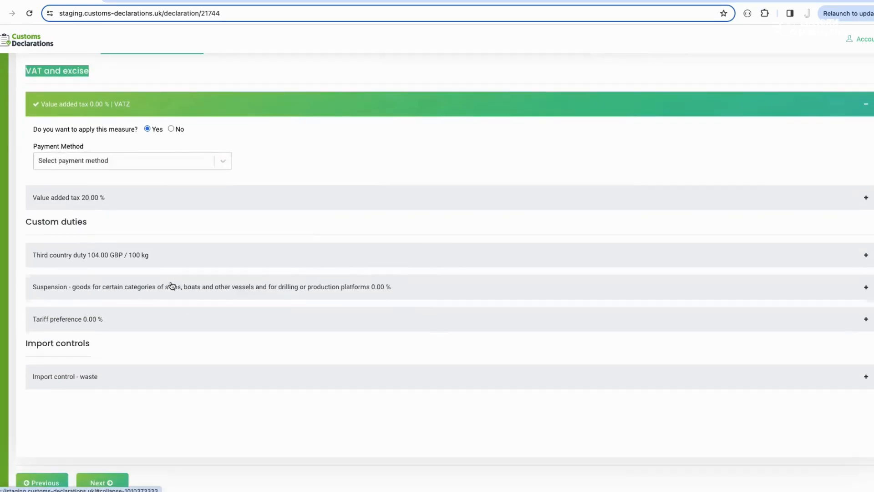
click(129, 314)
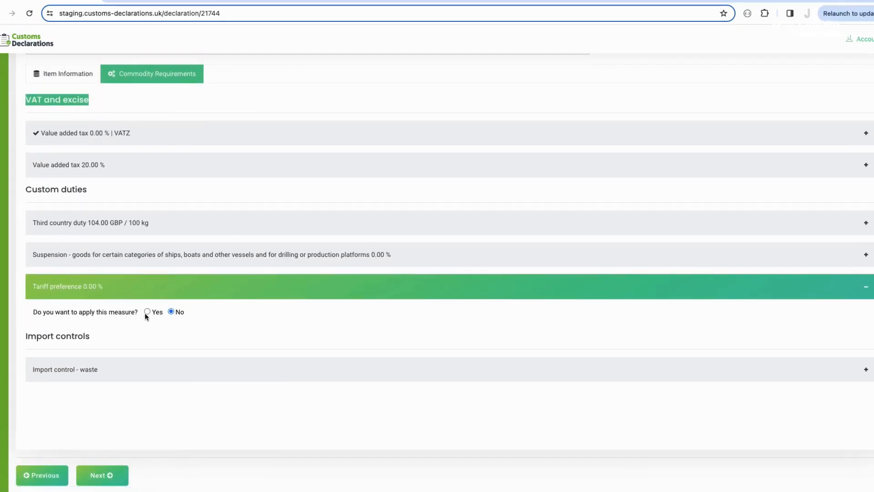
click(147, 311)
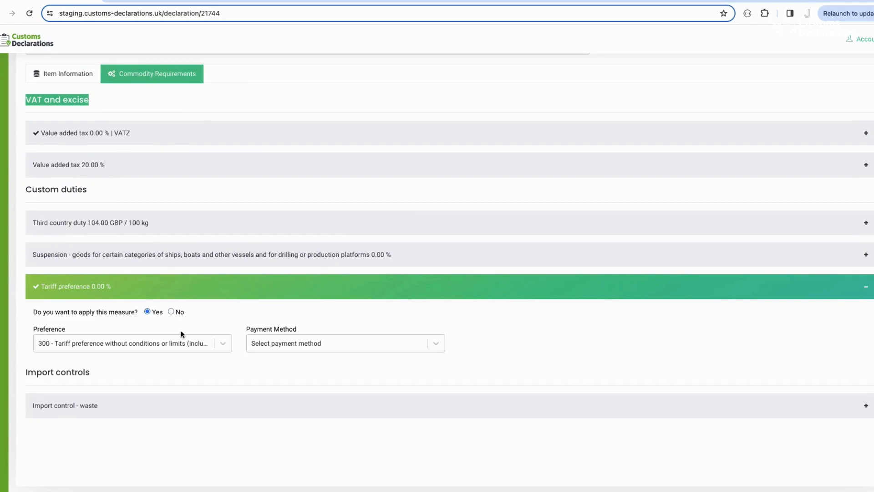
Declare code Y923 in group E of the EVO item's waste import control, stating the products are not considered waste
click(230, 401)
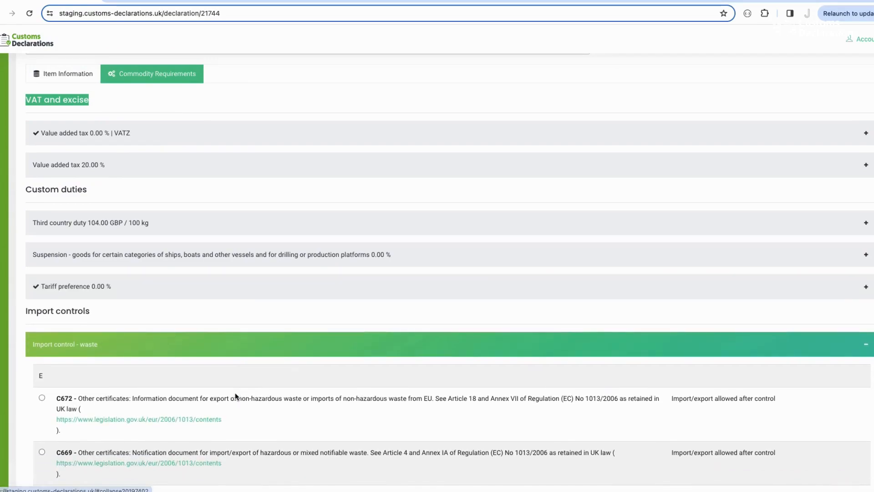
scroll(235, 392, down, 5)
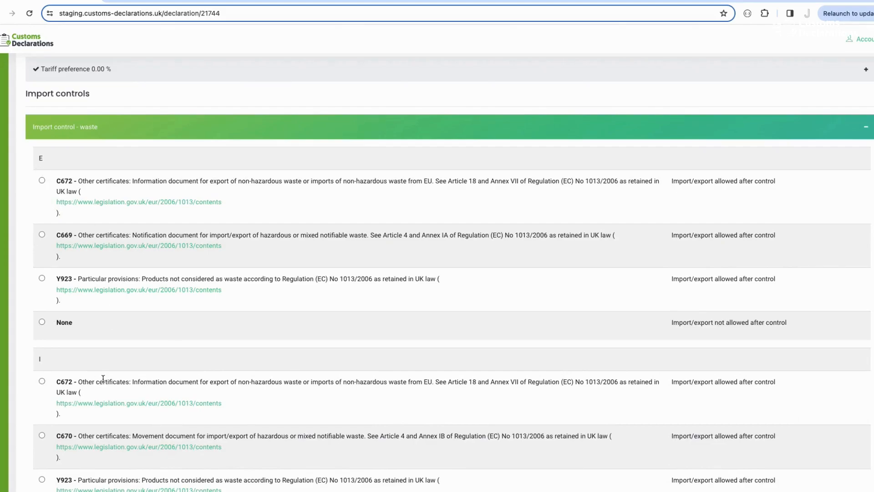
scroll(103, 378, down, 2)
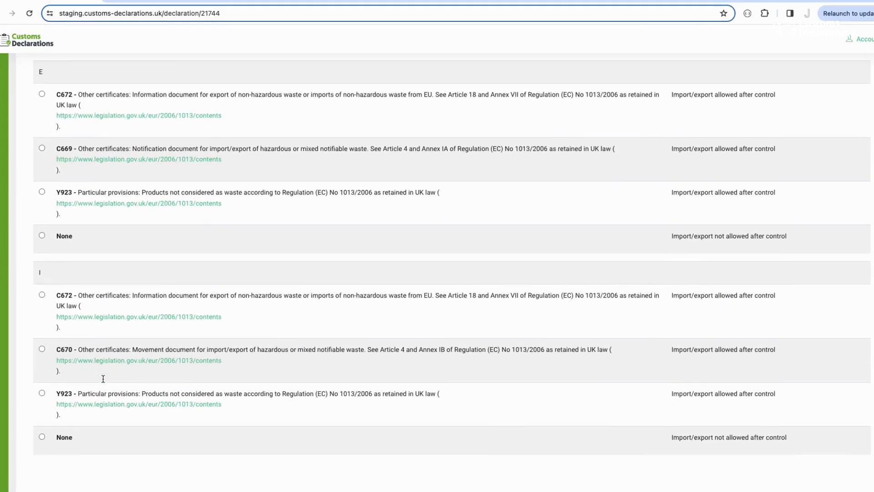
scroll(134, 282, up, 2)
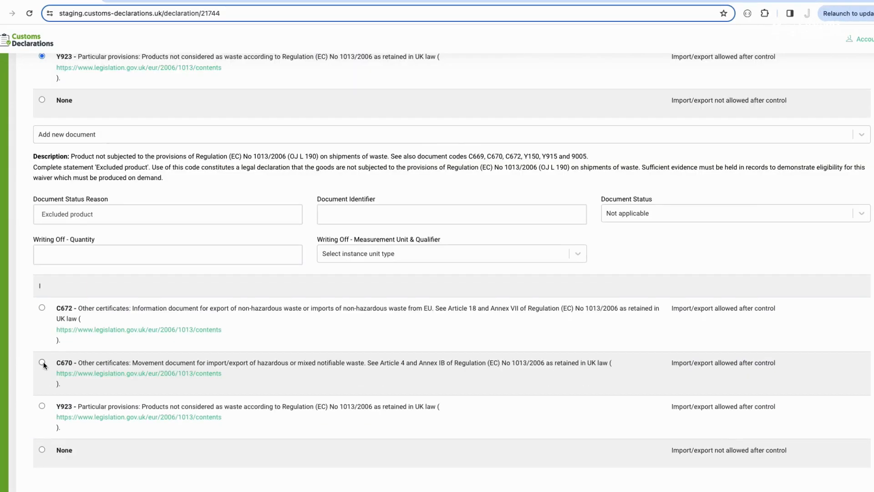
scroll(43, 361, down, 3)
scroll(43, 361, up, 6)
scroll(44, 363, up, 11)
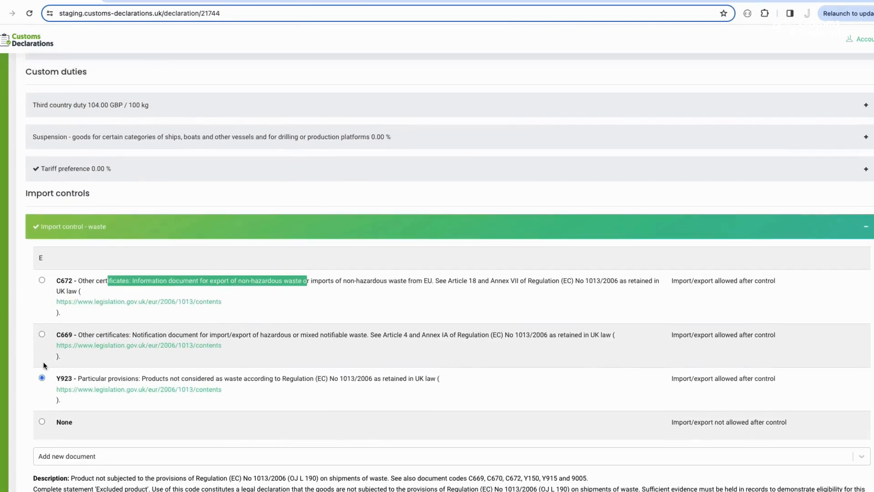
Set the option to add preference certificate U112 with the commercial invoice to Yes in the EVO item's valuation information
scroll(44, 365, up, 2)
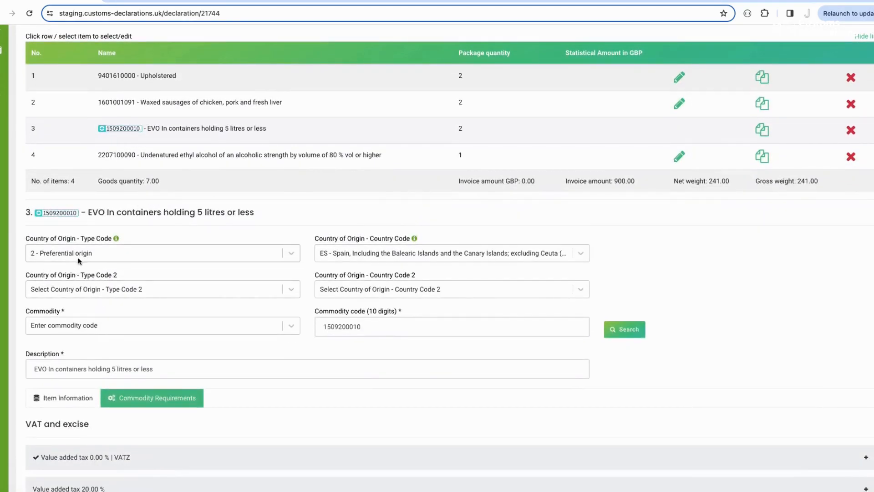
click(64, 398)
scroll(139, 381, down, 4)
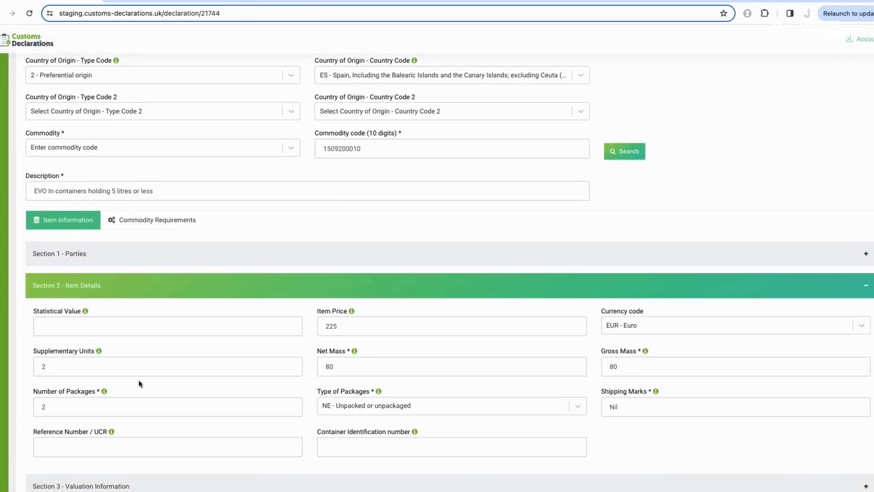
scroll(139, 382, down, 3)
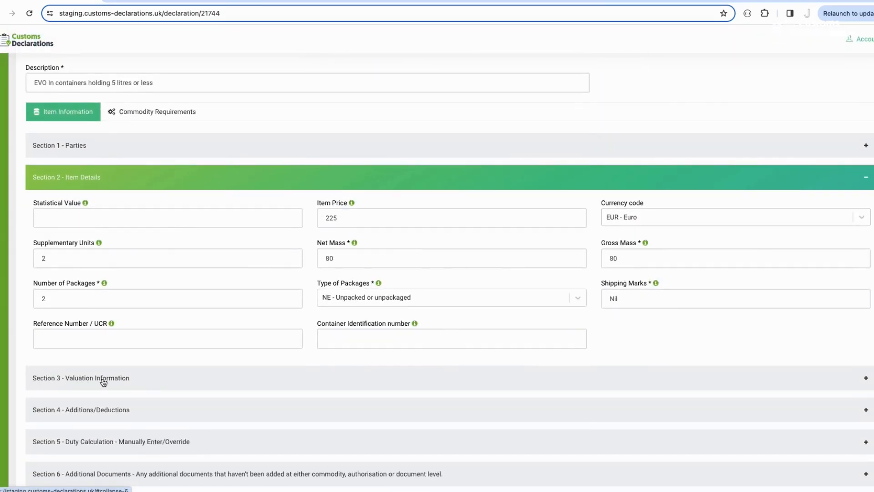
click(139, 378)
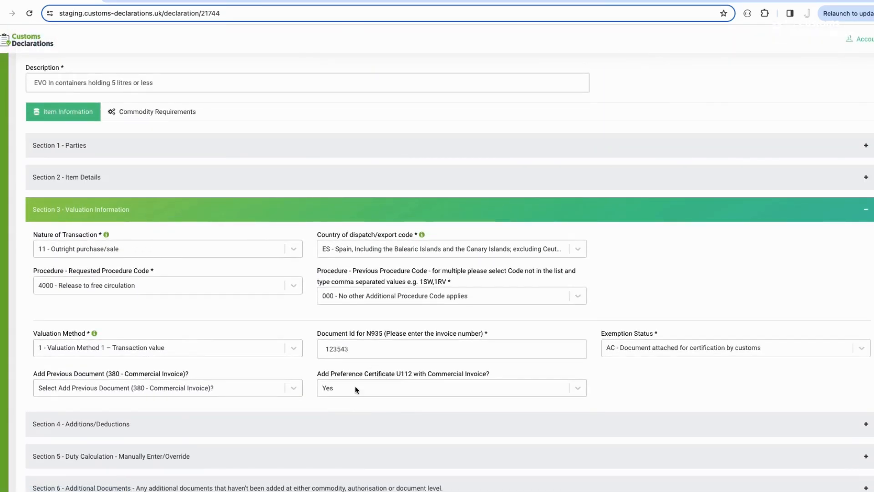
click(355, 388)
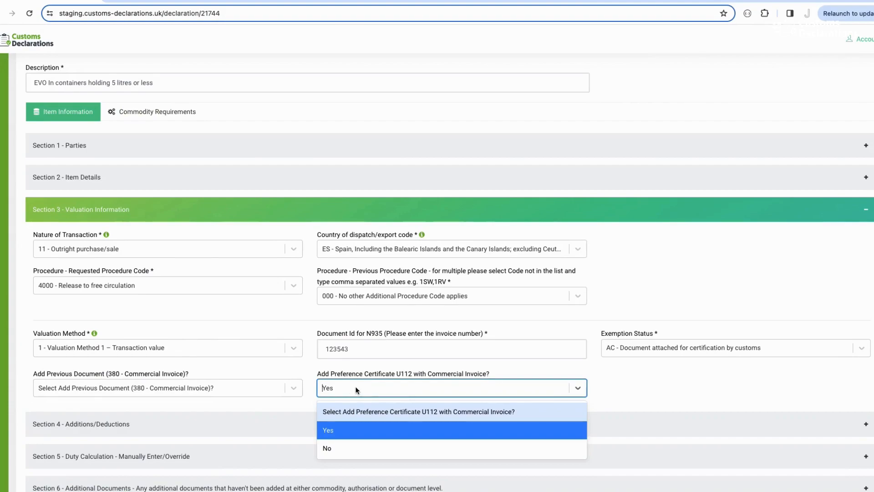
click(334, 433)
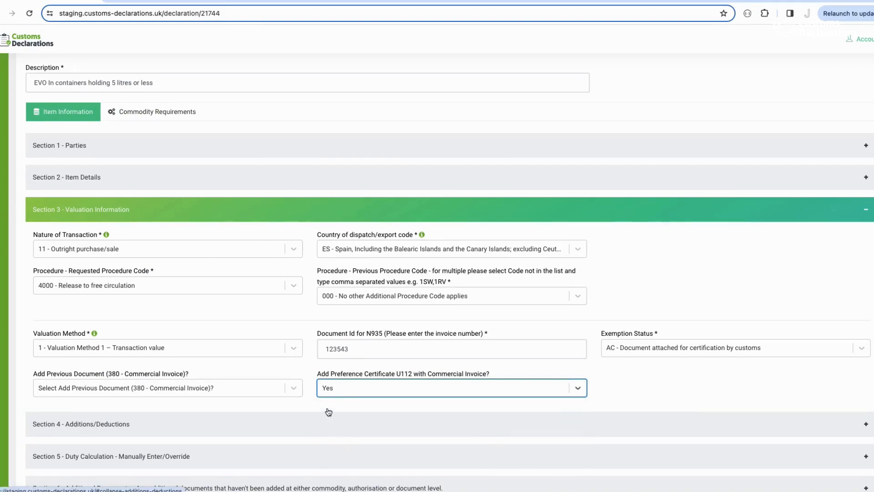
scroll(305, 354, up, 6)
scroll(305, 356, up, 1)
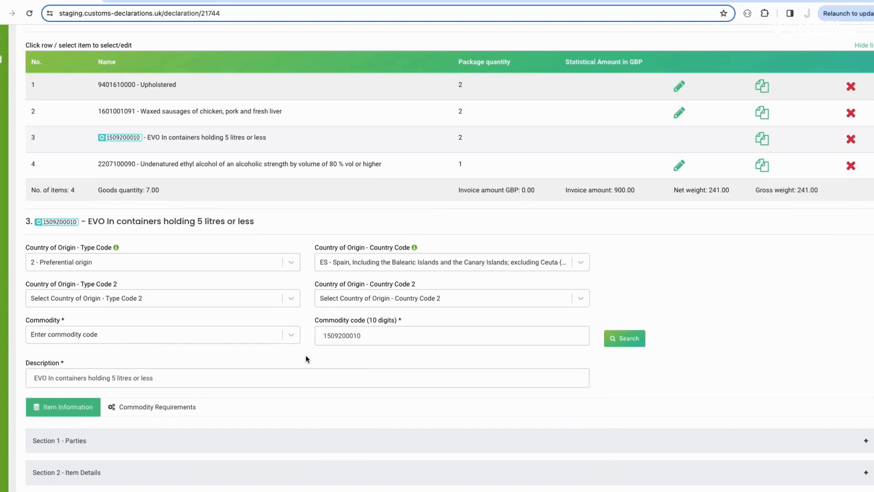
scroll(580, 300, down, 1)
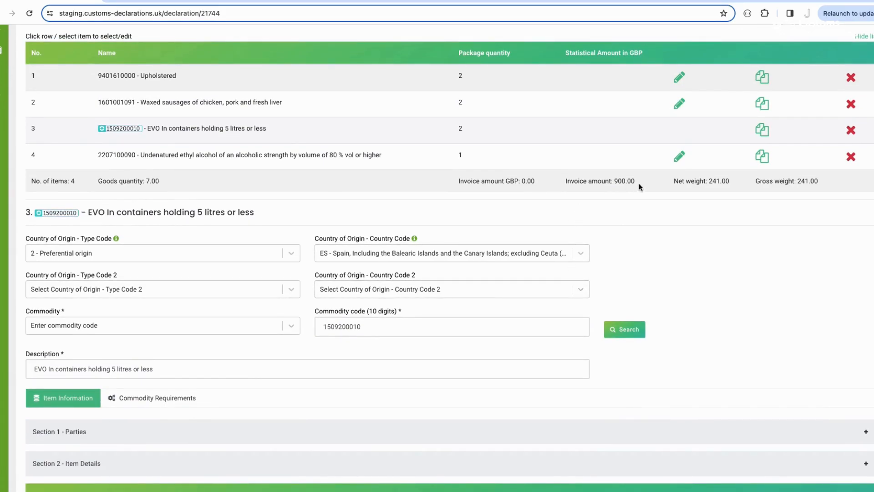
click(679, 157)
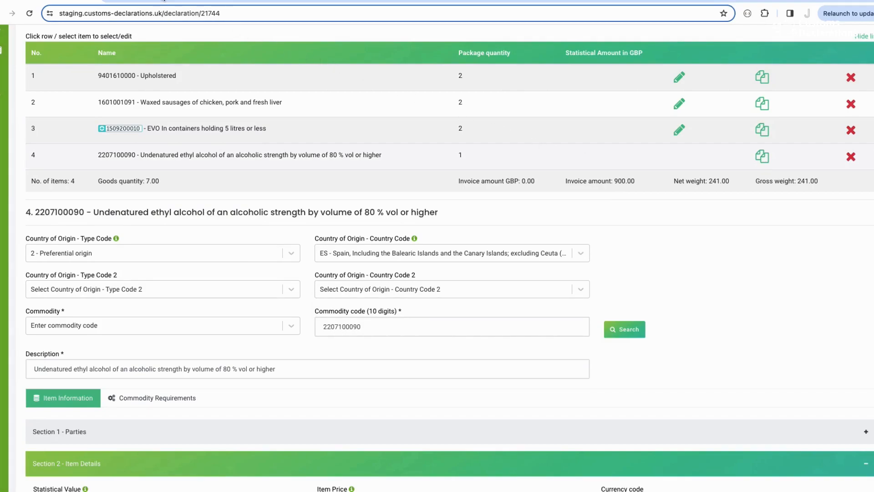
scroll(327, 153, down, 2)
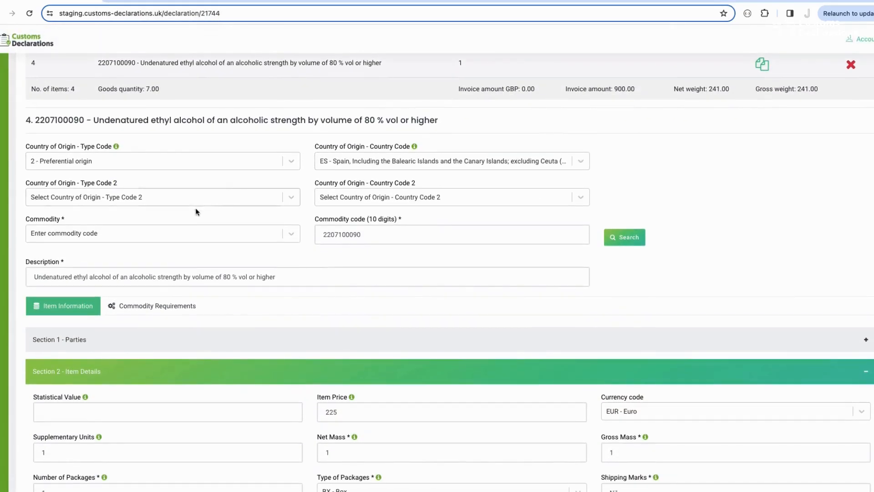
click(166, 306)
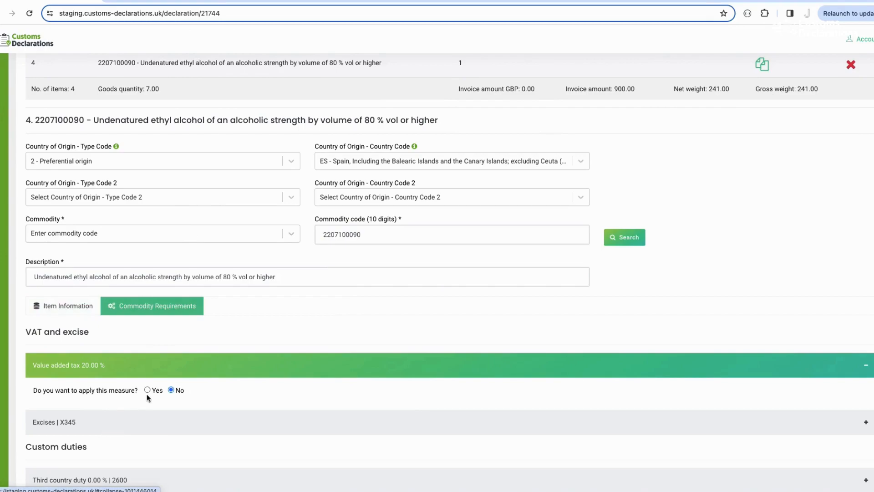
scroll(190, 369, down, 3)
scroll(190, 369, down, 3)
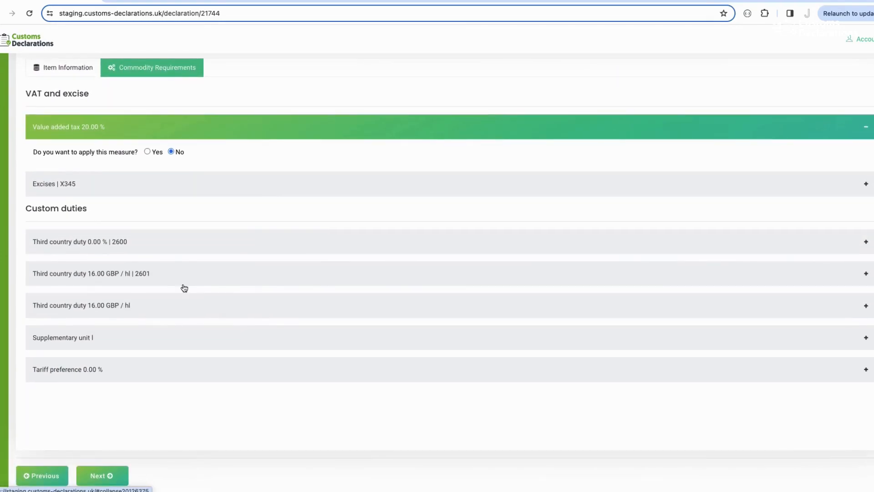
Switch to the UK trade tariff page and read the tax type and additional code requirements for excise code 345
click(183, 1)
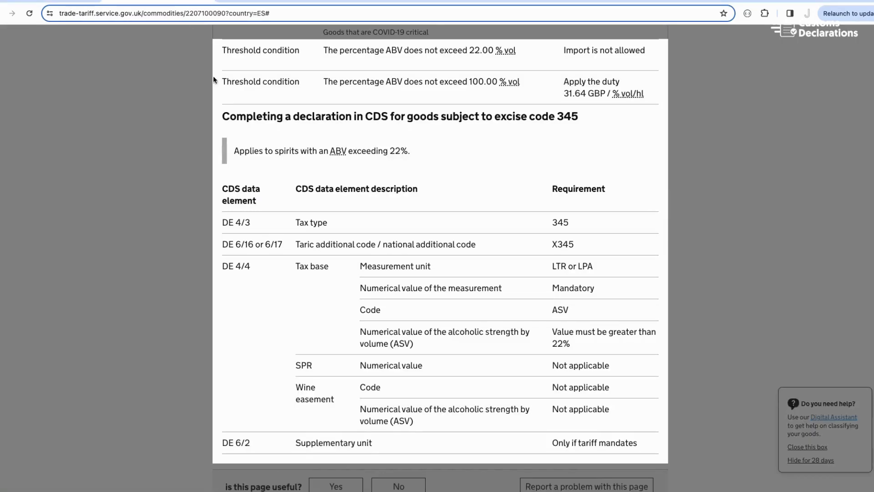
triple_click(313, 229)
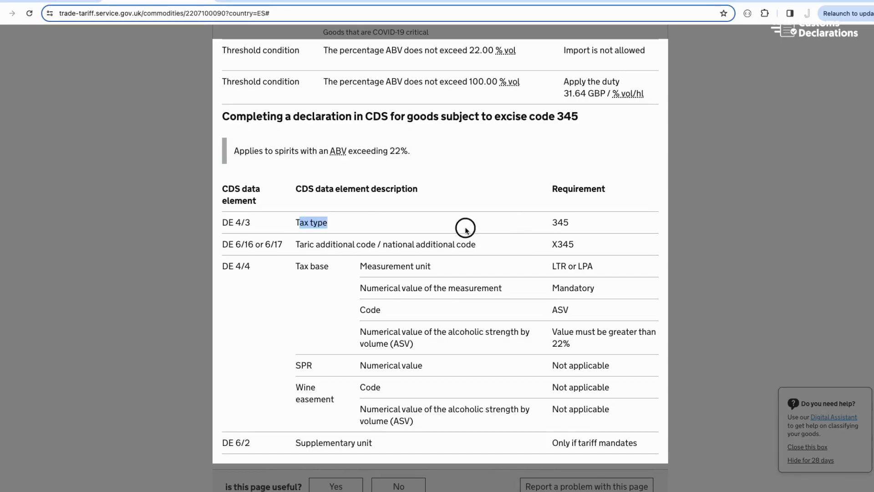
drag(365, 244, 588, 247)
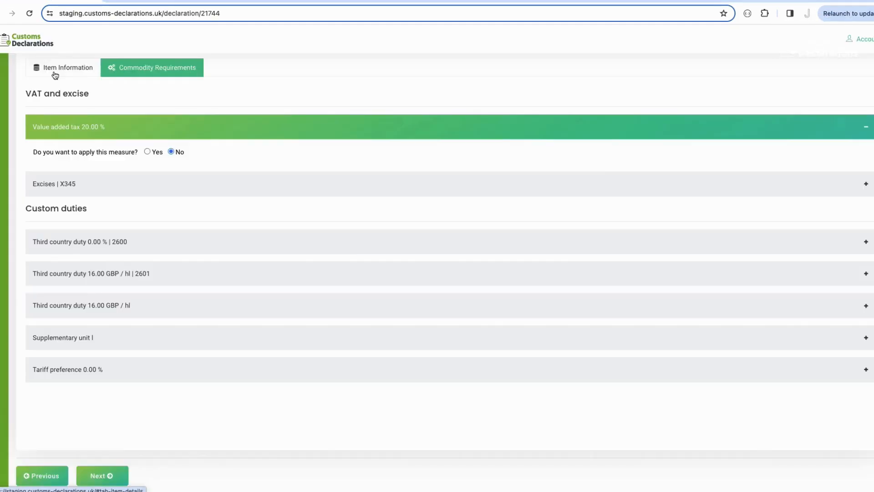
Review the ethyl alcohol item's manually entered duty calculation lines and its additional classification code
click(55, 73)
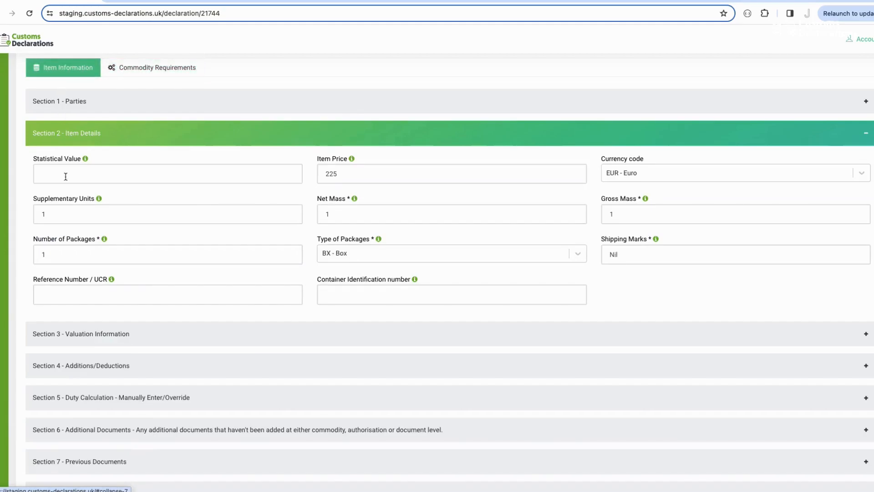
scroll(175, 294, down, 3)
click(141, 299)
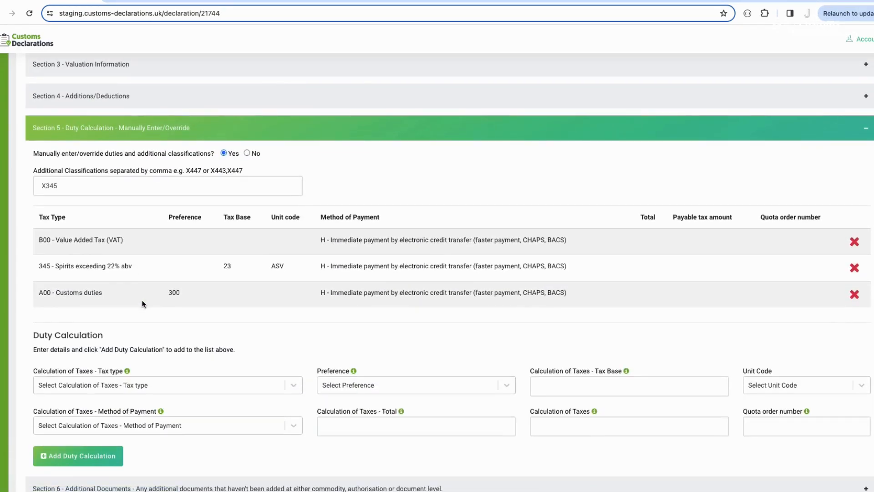
drag(72, 185, 14, 187)
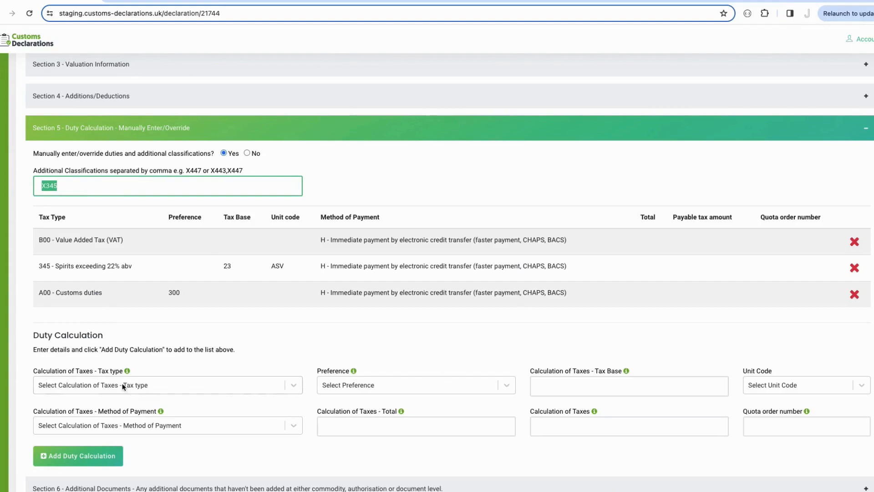
Return to the ethyl alcohol item's commodity requirements and review its VAT, excise, customs duty and supplementary unit measures
scroll(125, 384, up, 5)
click(151, 242)
scroll(114, 357, down, 3)
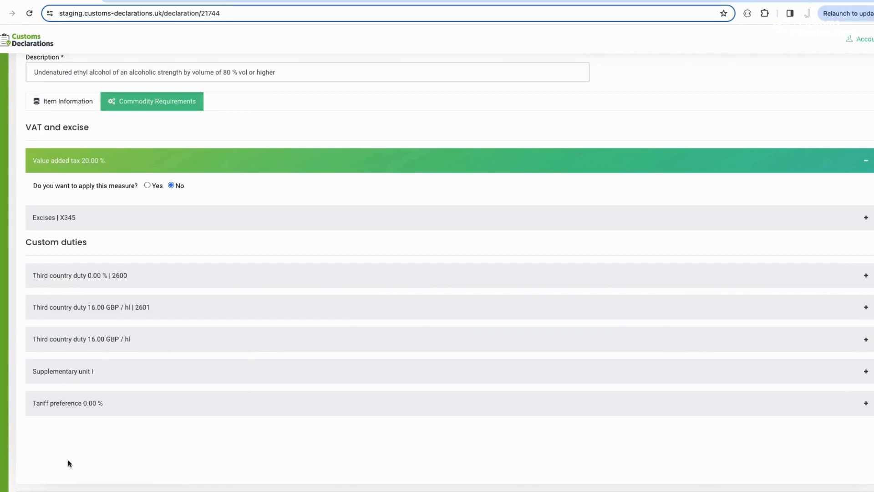
Check the supplementary units in the item's details and the U112 preference certificate option in its valuation information
click(63, 104)
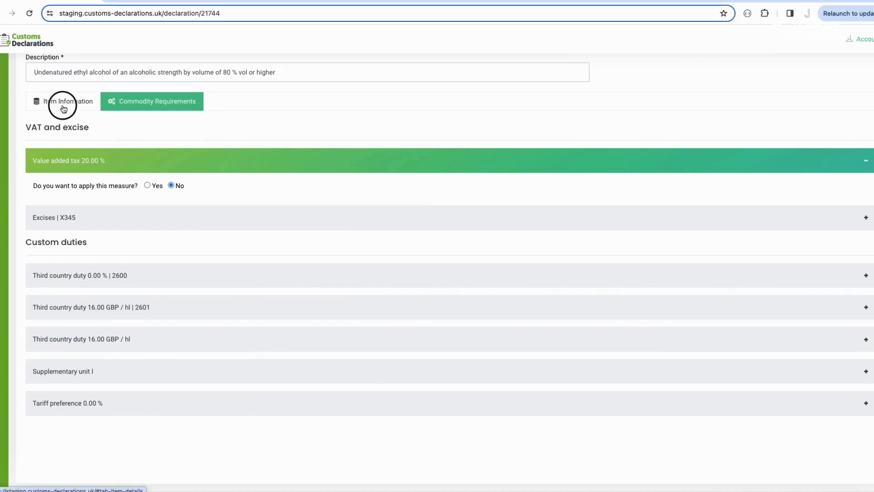
click(70, 166)
double_click(43, 248)
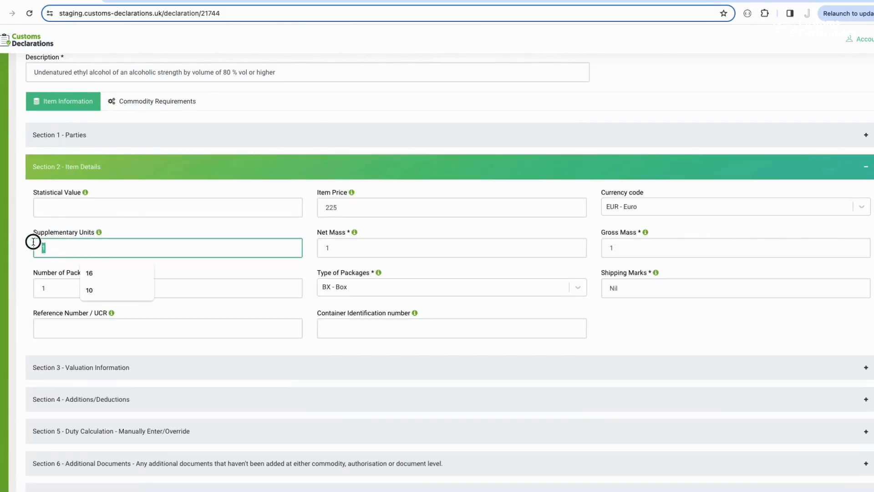
click(162, 226)
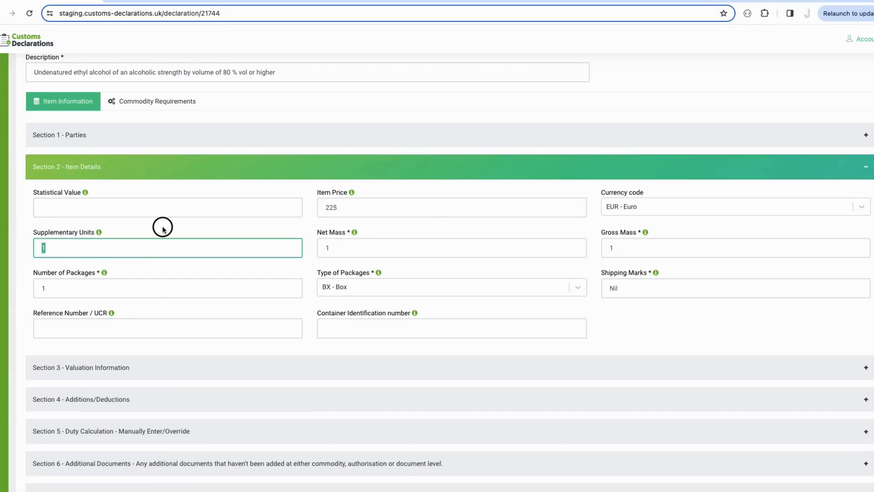
click(64, 107)
click(270, 373)
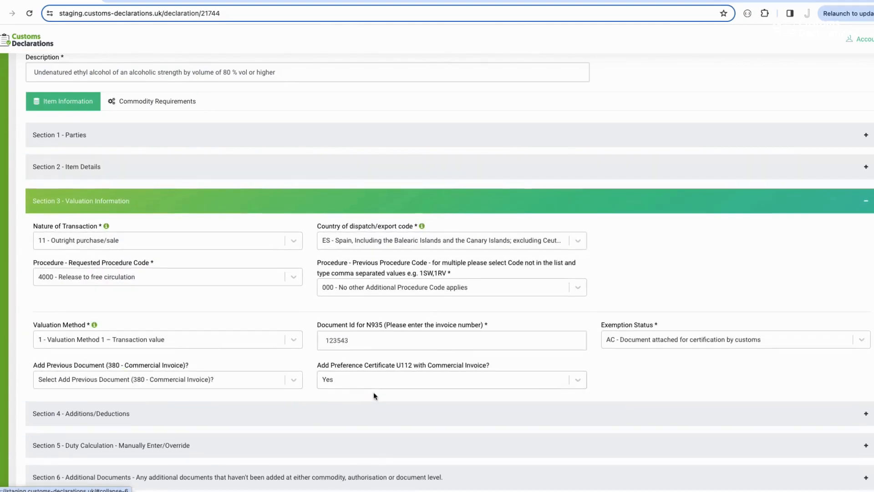